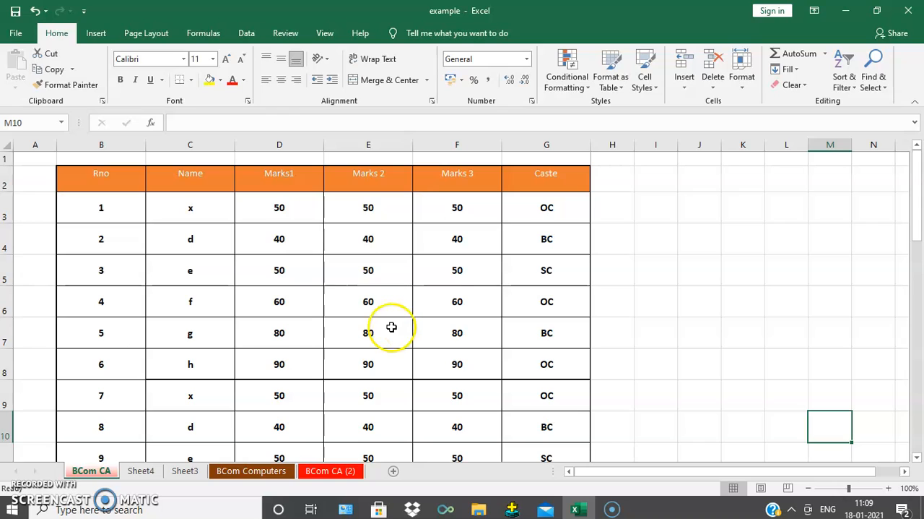
- Examine the BCom CA sheet's page header and page areas in Page Layout view and return to Normal view
click(760, 488)
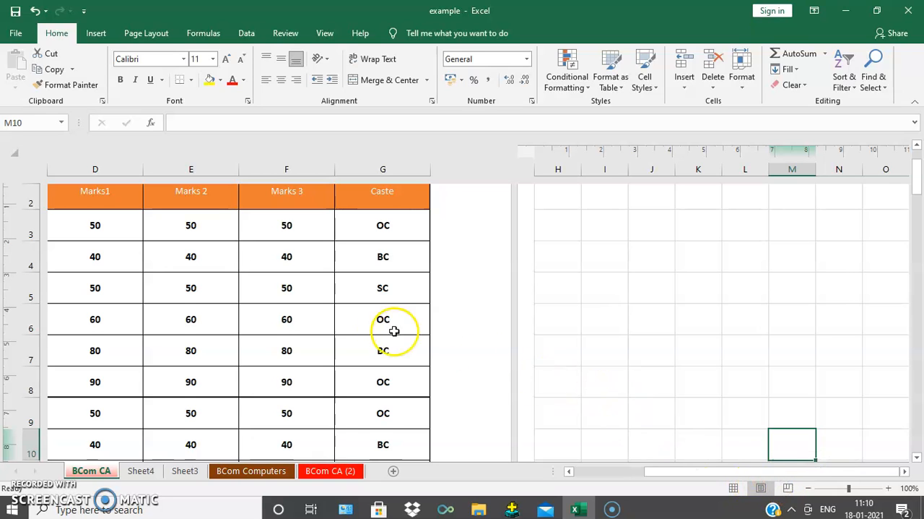
scroll(394, 331, up, 1)
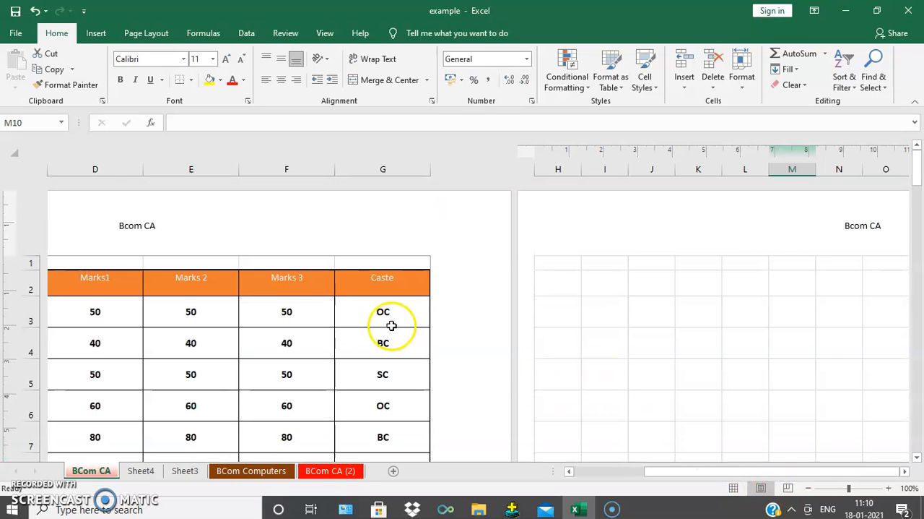
click(734, 489)
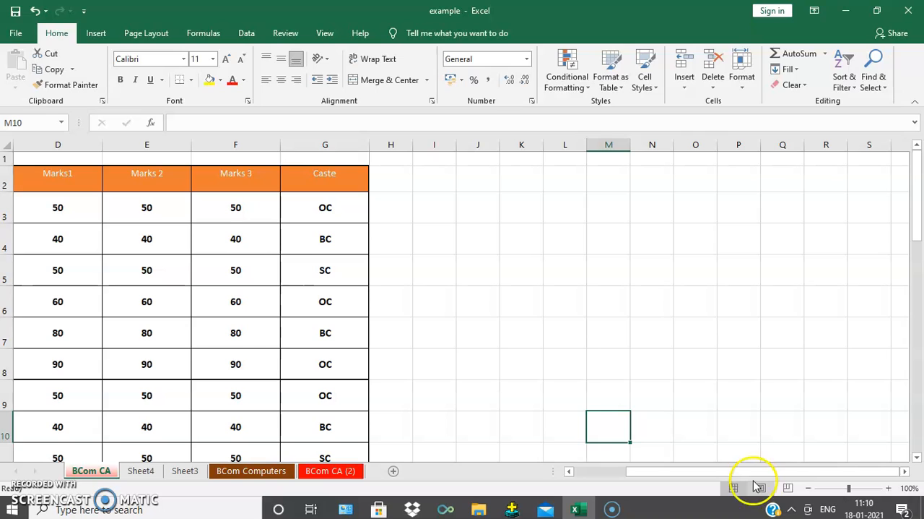
click(762, 489)
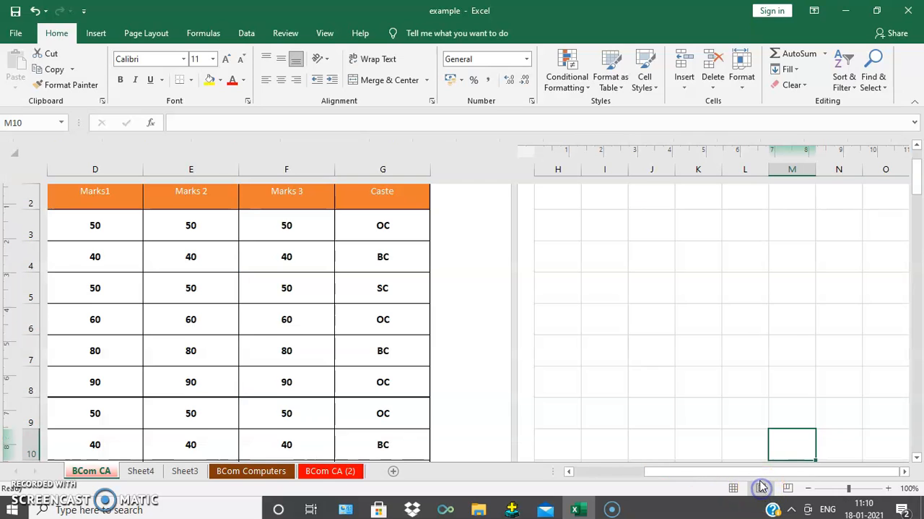
scroll(279, 330, up, 1)
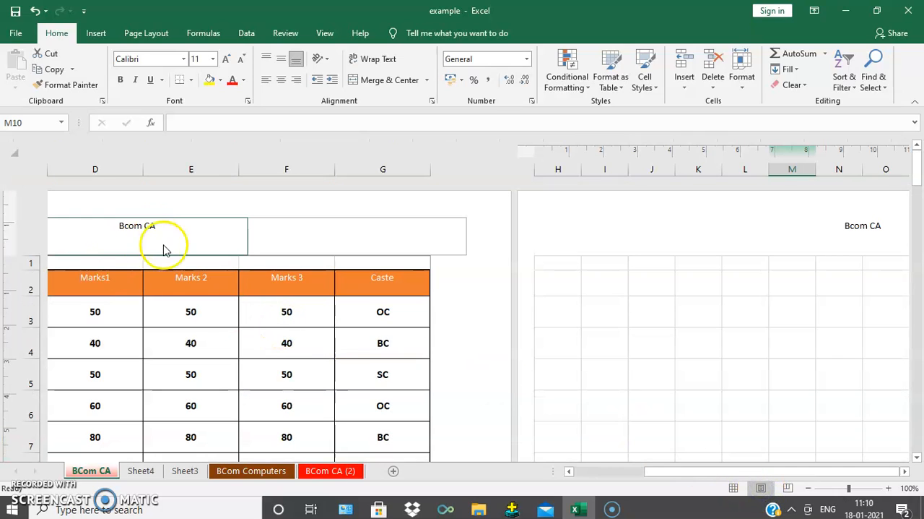
scroll(262, 404, down, 10)
scroll(263, 404, down, 2)
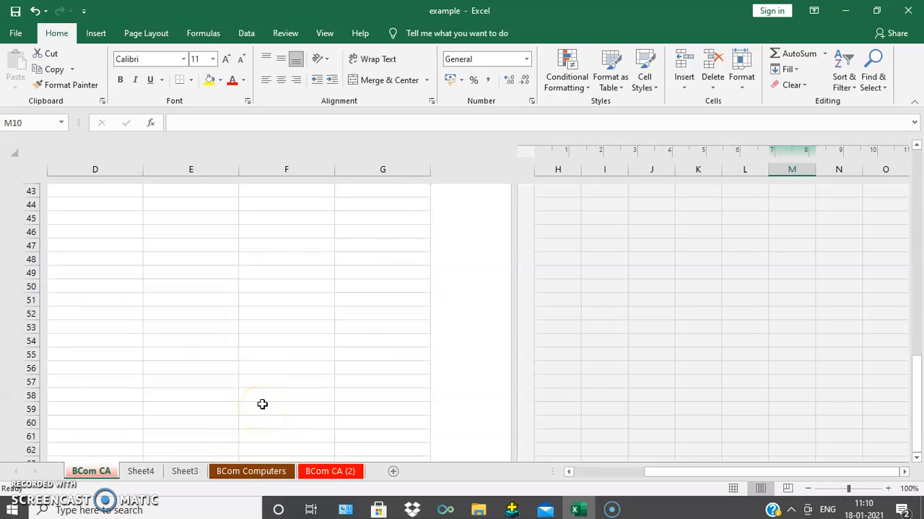
scroll(262, 402, up, 7)
click(734, 489)
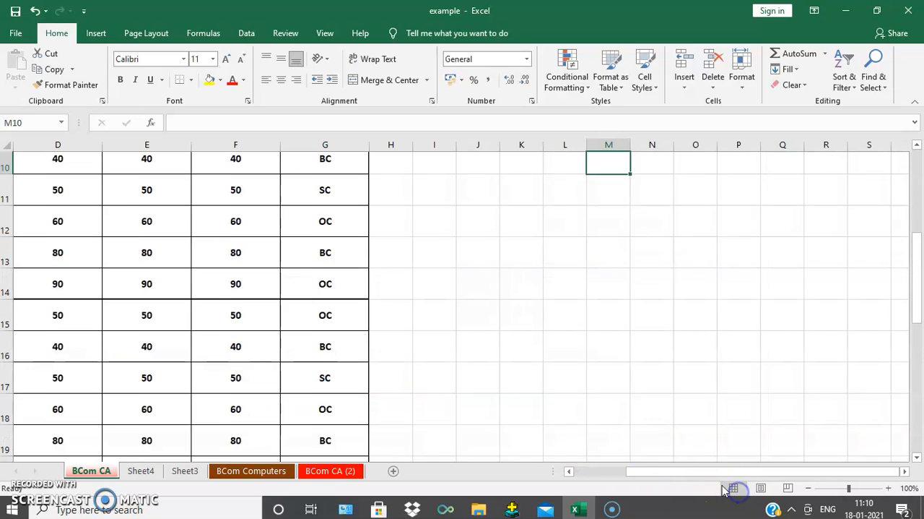
scroll(284, 337, up, 3)
drag(643, 471, 564, 471)
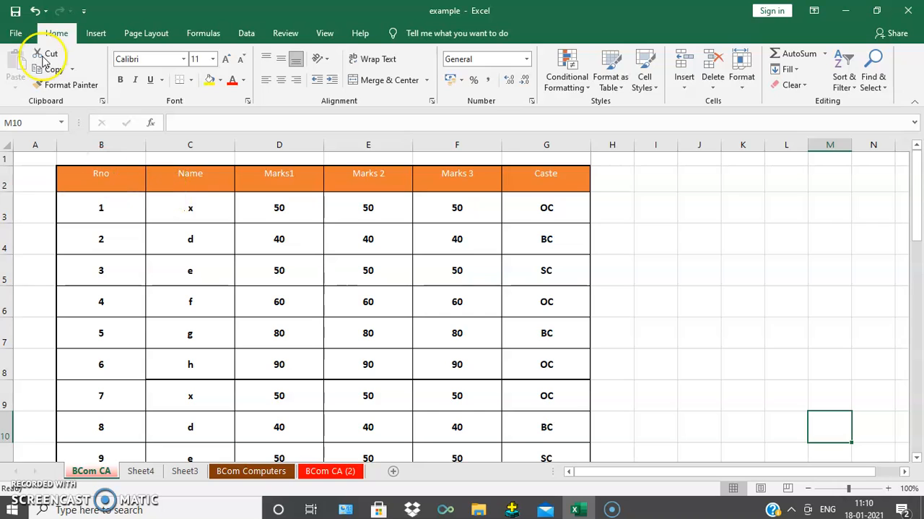
- Open the sheet's header and footer for editing and replace the centre header text with "Excel Foundation"
click(96, 34)
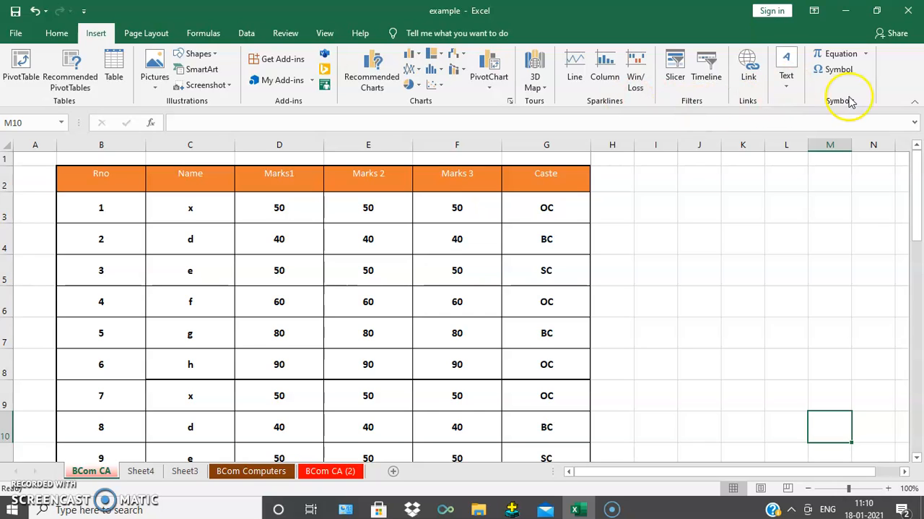
click(790, 89)
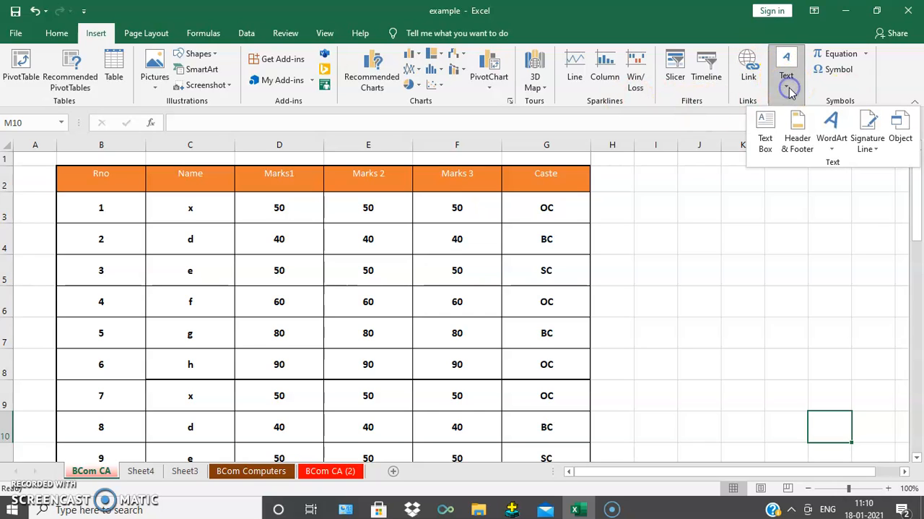
click(798, 139)
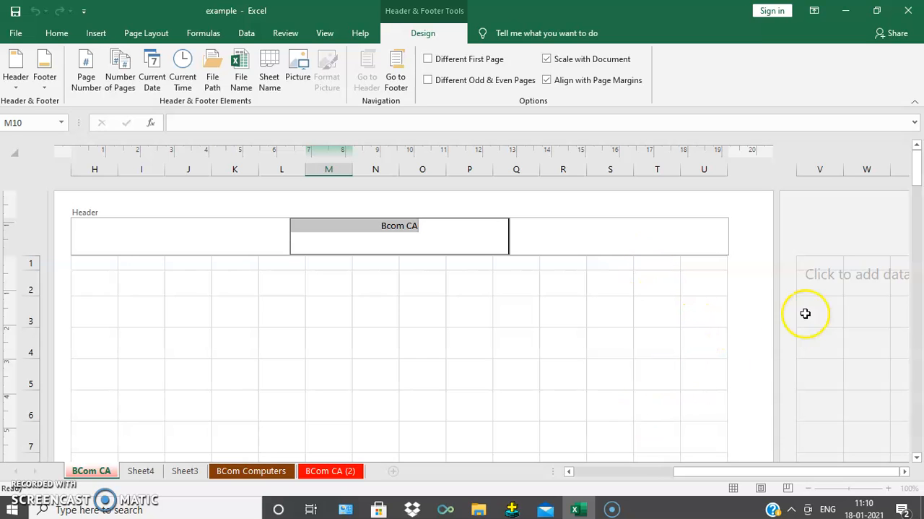
drag(918, 168, 919, 214)
drag(919, 258, 914, 377)
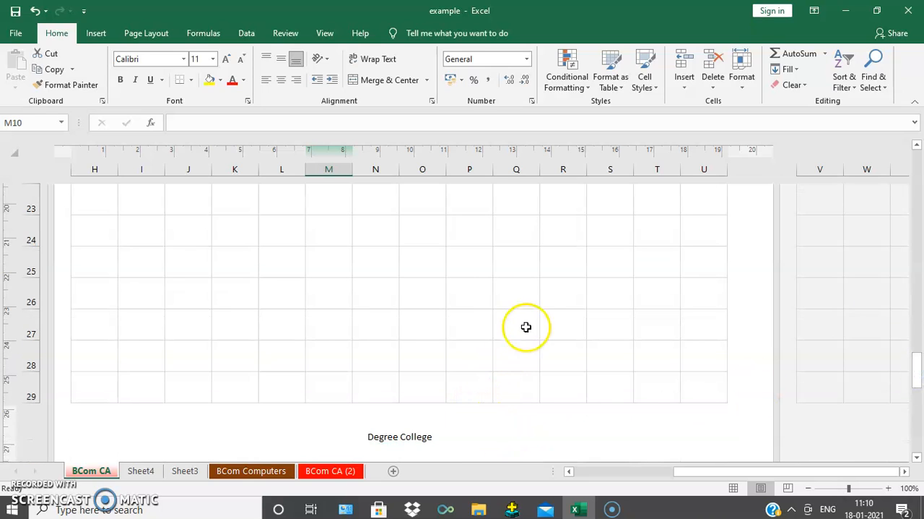
drag(919, 380, 900, 159)
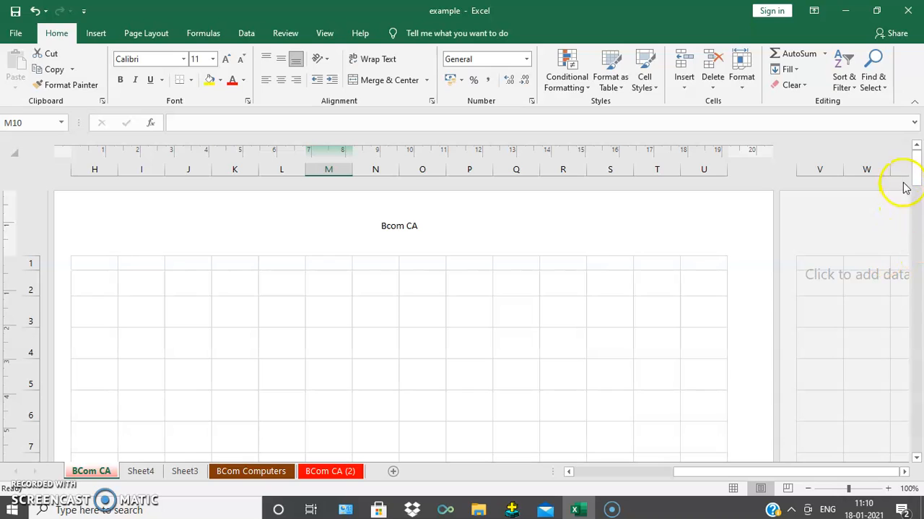
click(423, 229)
drag(423, 226, 338, 225)
text(Excel Foundation)
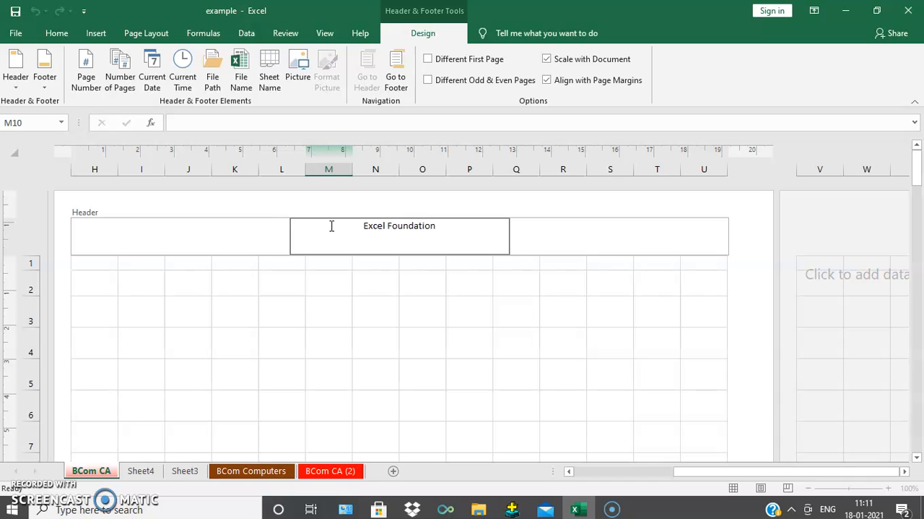
key(Escape)
- Replace the centre footer text with "BCom" followed by the page number field, and leave footer editing
drag(917, 460, 917, 460)
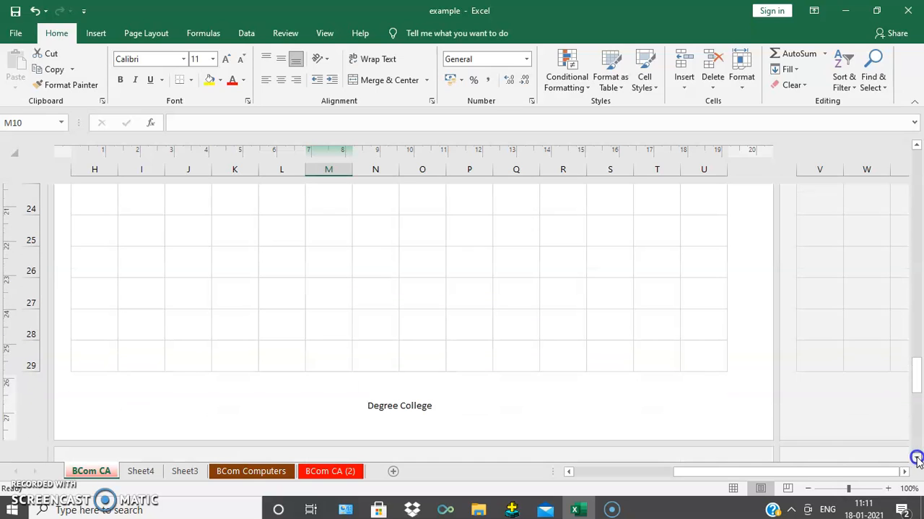
click(383, 406)
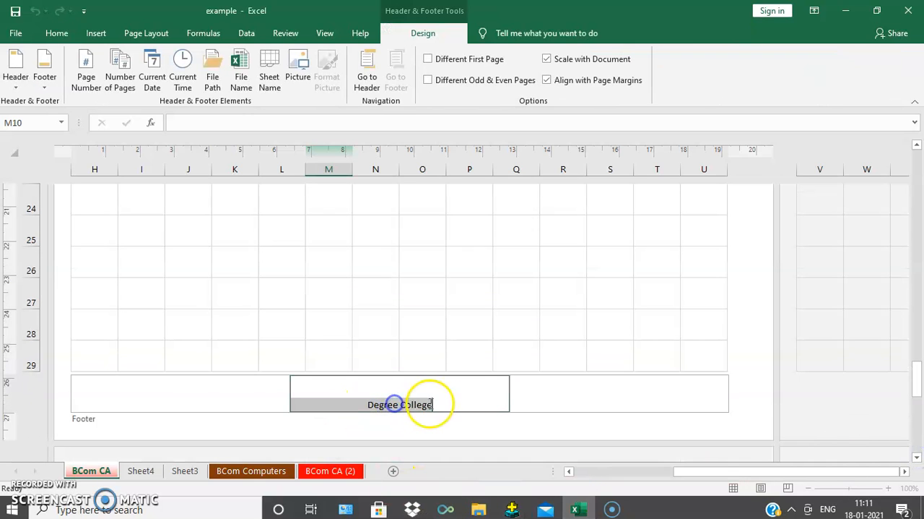
text(BCom)
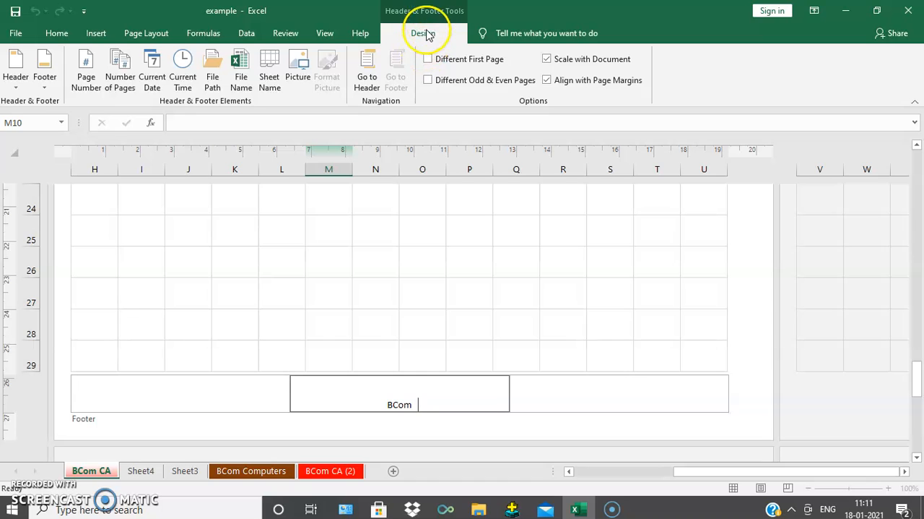
click(86, 69)
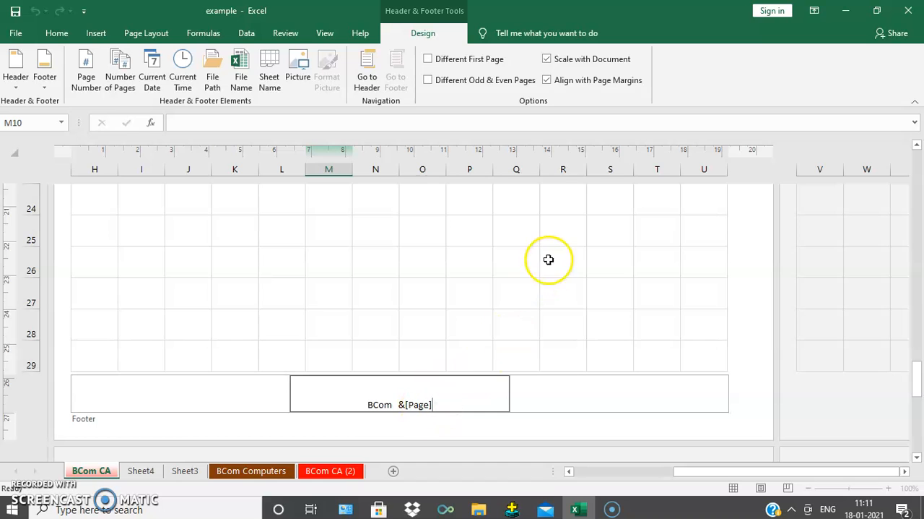
drag(909, 387, 921, 133)
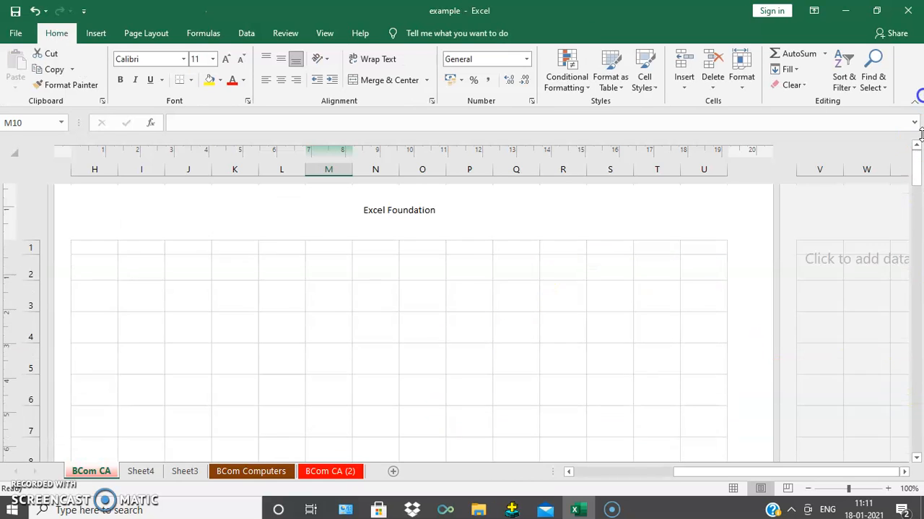
click(400, 392)
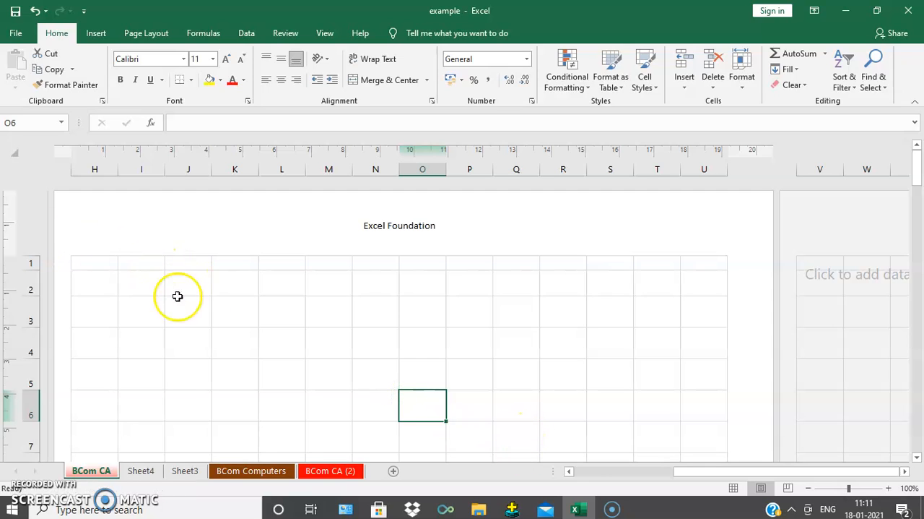
- Check the header and footer on both pages of the marks table in the print preview
drag(568, 476, 567, 475)
click(262, 355)
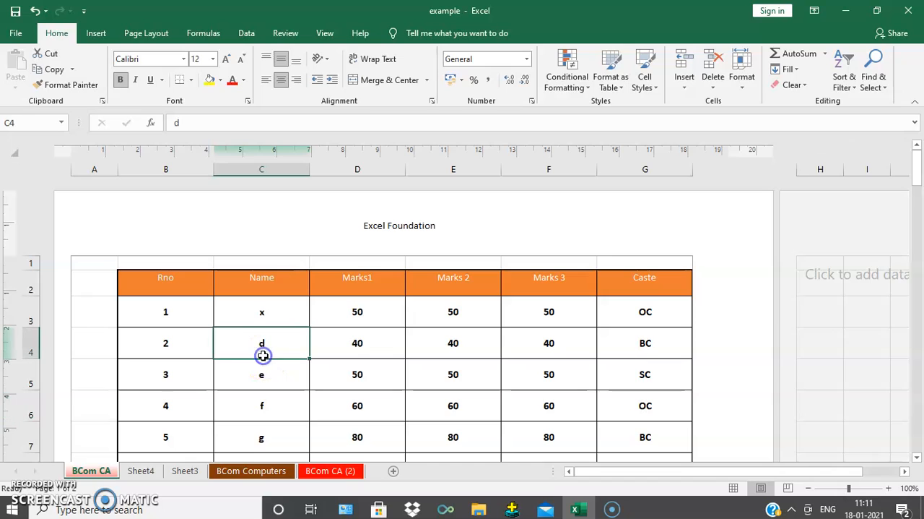
click(15, 33)
click(35, 270)
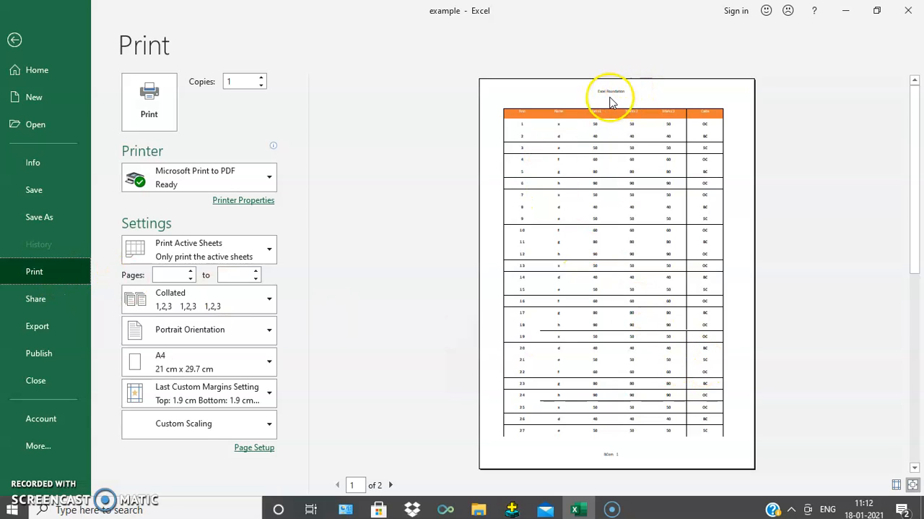
click(391, 484)
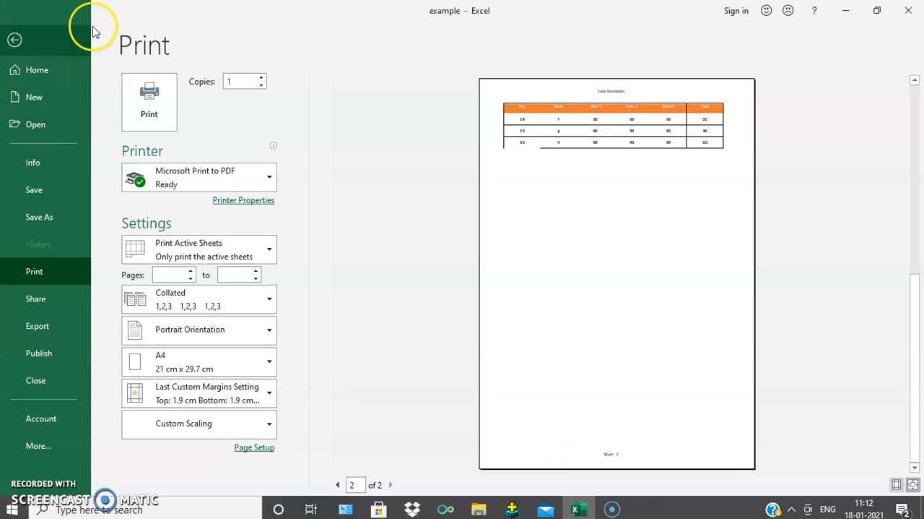
click(13, 39)
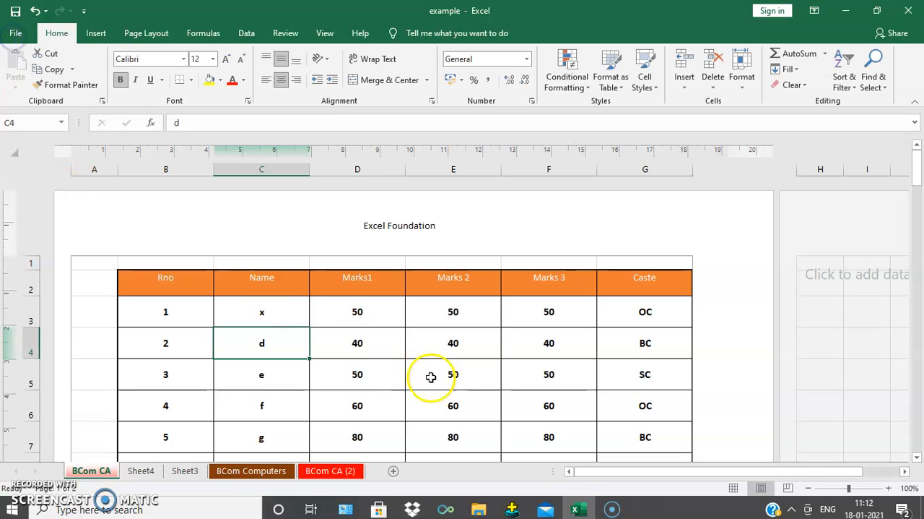
- Return the sheet to Normal view and look over the rows of the marks table
click(433, 371)
click(733, 488)
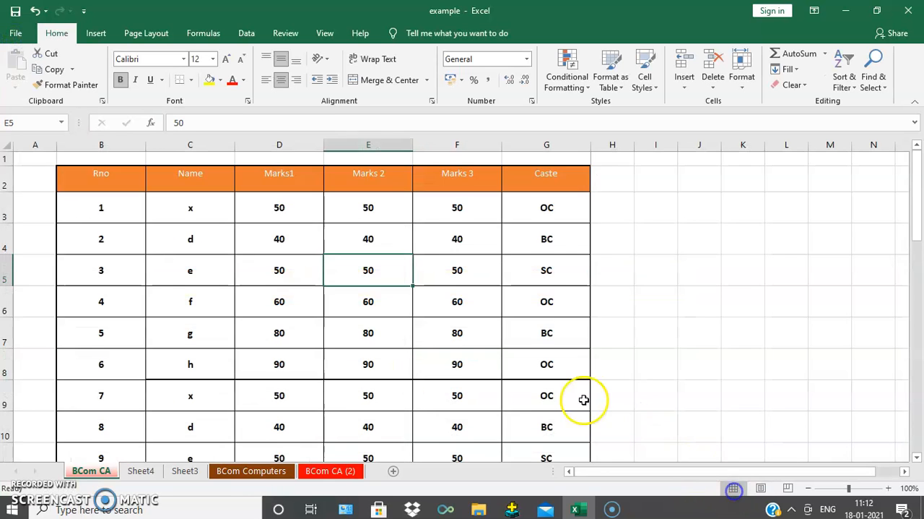
scroll(334, 404, down, 2)
scroll(269, 406, down, 7)
scroll(269, 402, up, 9)
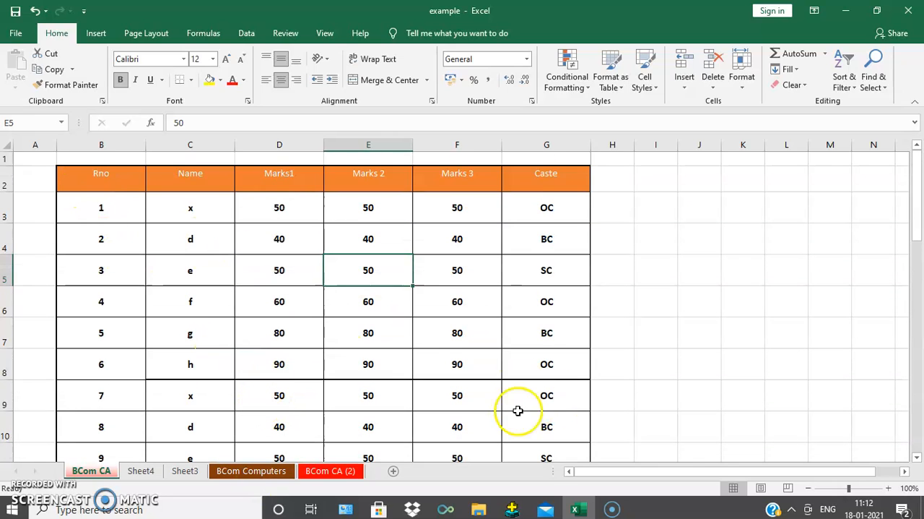
- Open the centre footer of the first page in Page Layout view and examine the available header and footer elements
click(760, 488)
scroll(382, 354, down, 10)
scroll(325, 403, down, 5)
scroll(310, 369, up, 15)
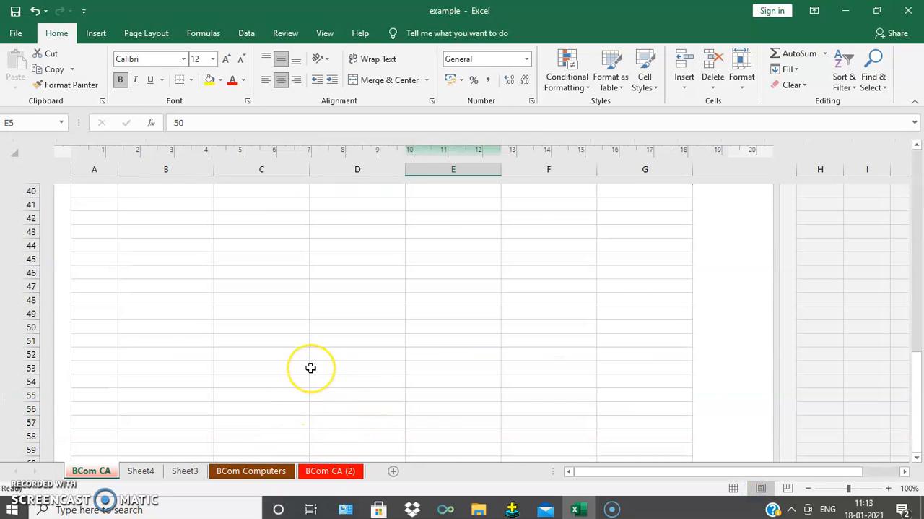
scroll(311, 369, down, 3)
click(397, 372)
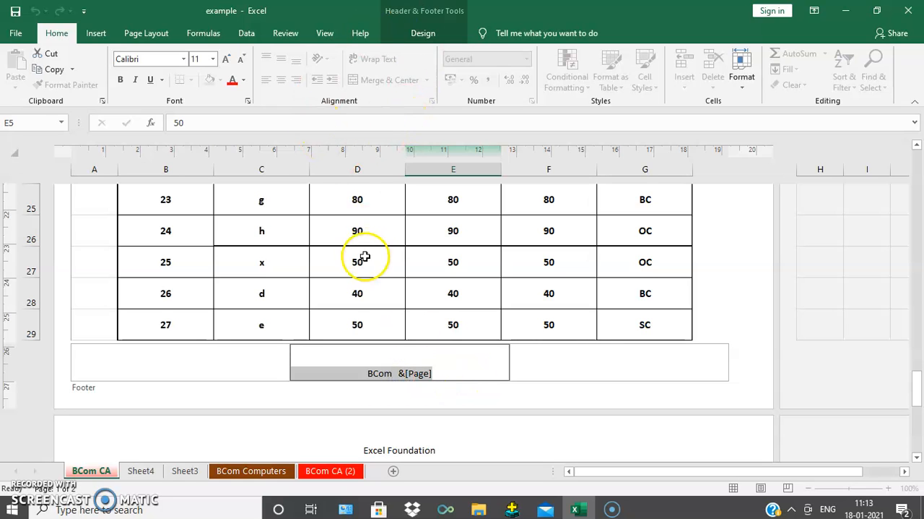
click(421, 33)
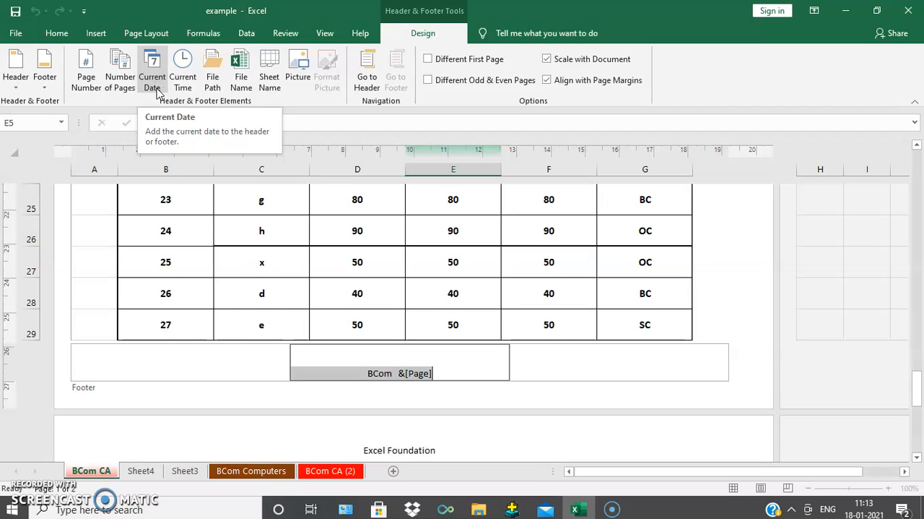
- Leave footer editing and switch the BCom CA sheet back to Normal view
click(507, 247)
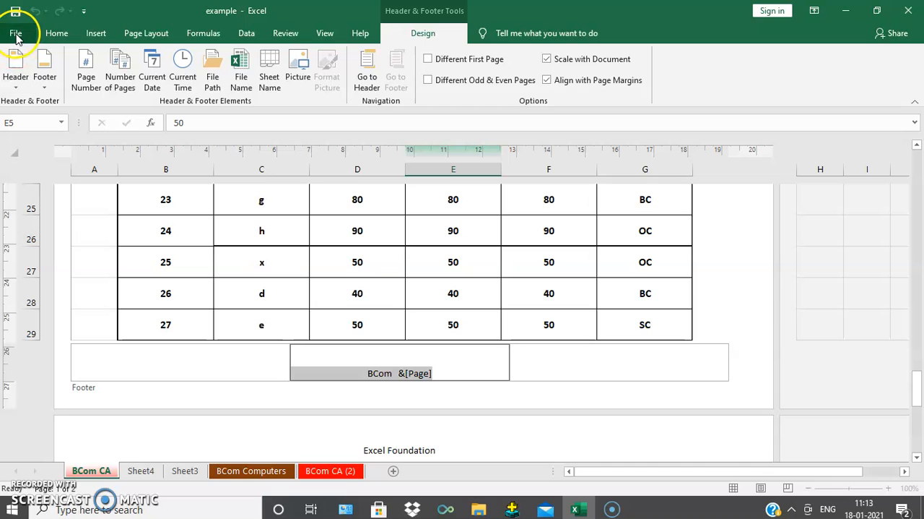
click(57, 33)
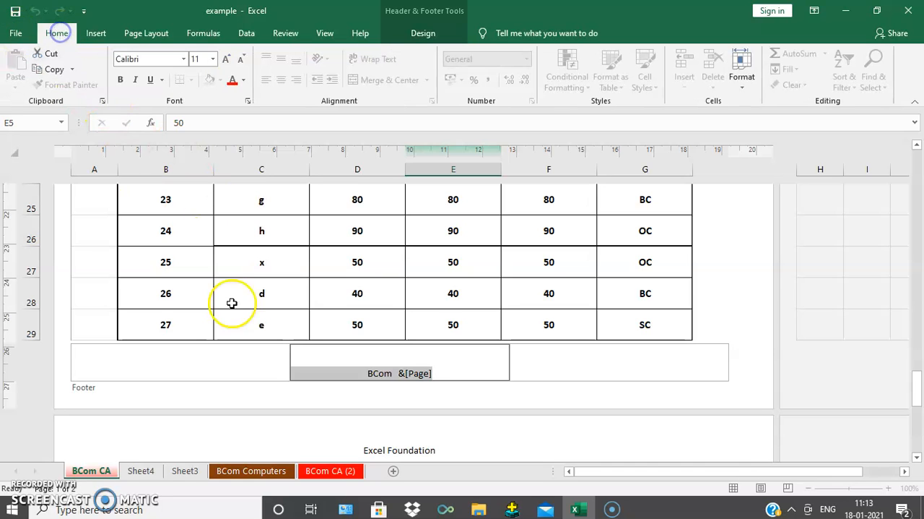
click(492, 304)
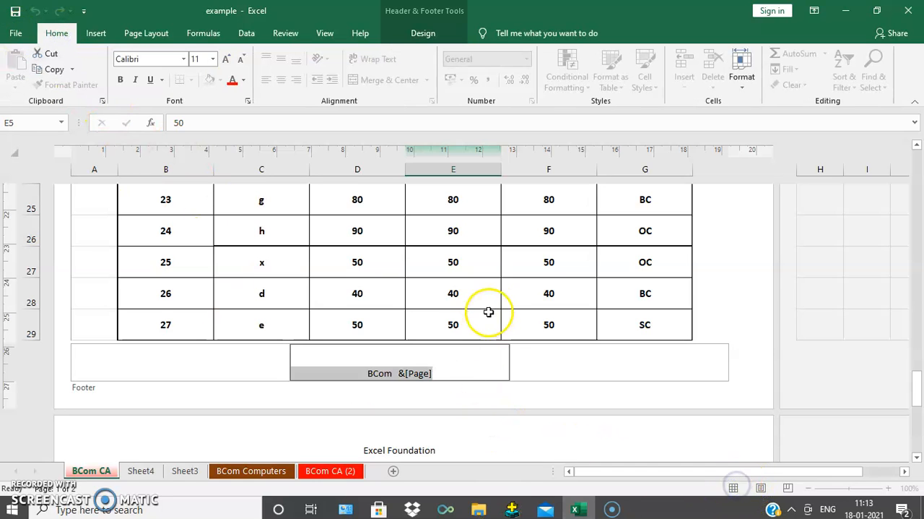
scroll(413, 347, up, 3)
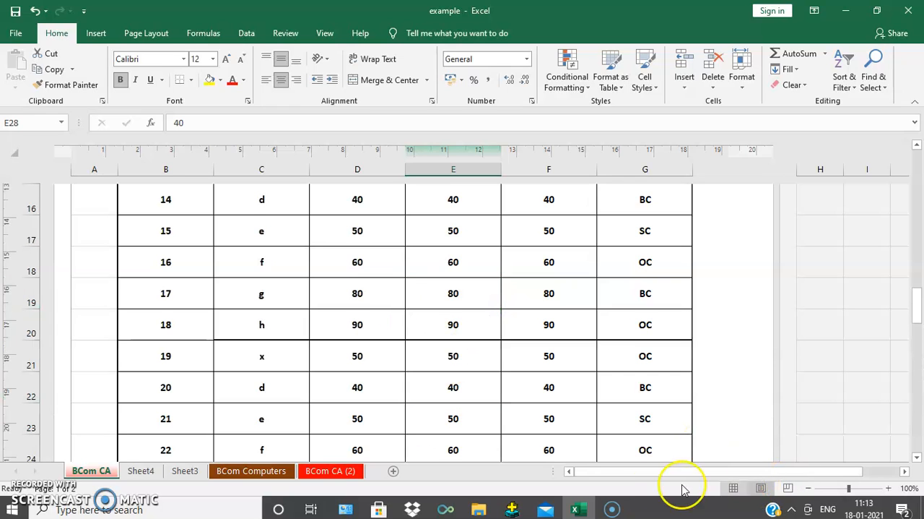
click(733, 488)
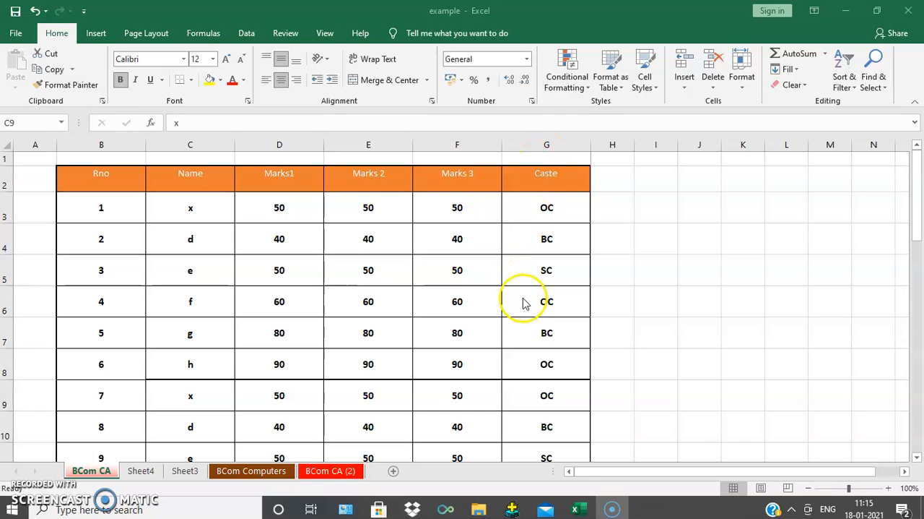
click(534, 146)
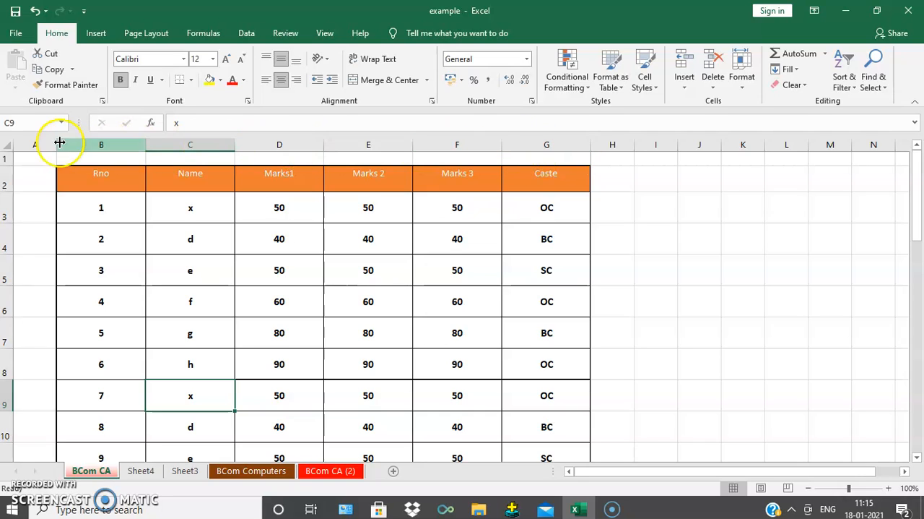
- Hide the Caste column of the marks table and check both pages of the sheet in the print preview
right_click(534, 146)
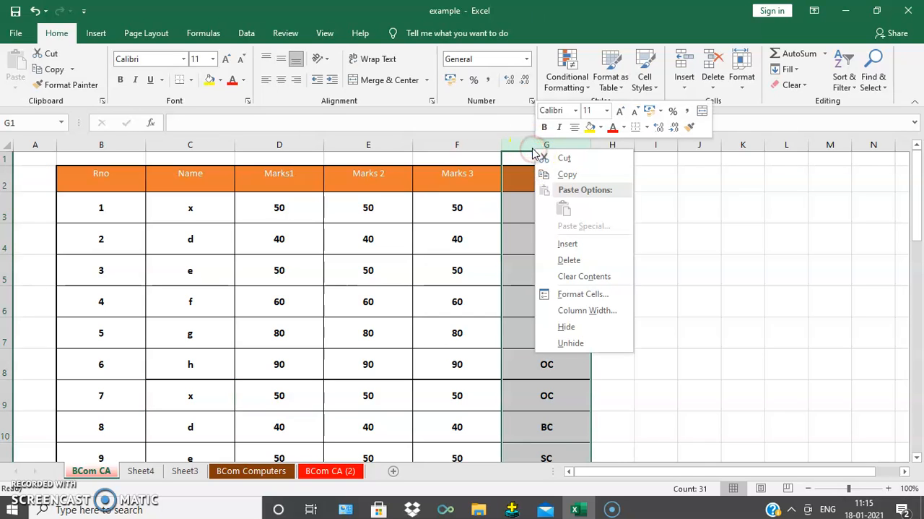
click(598, 333)
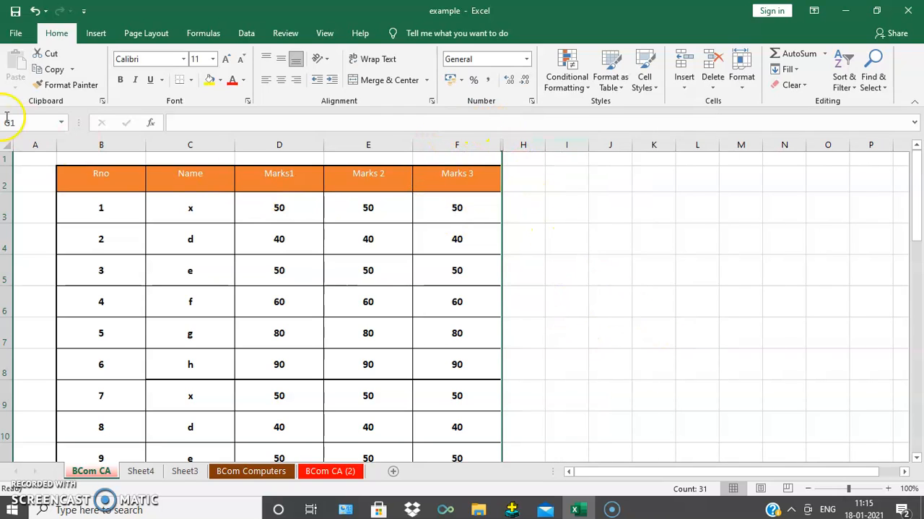
click(16, 34)
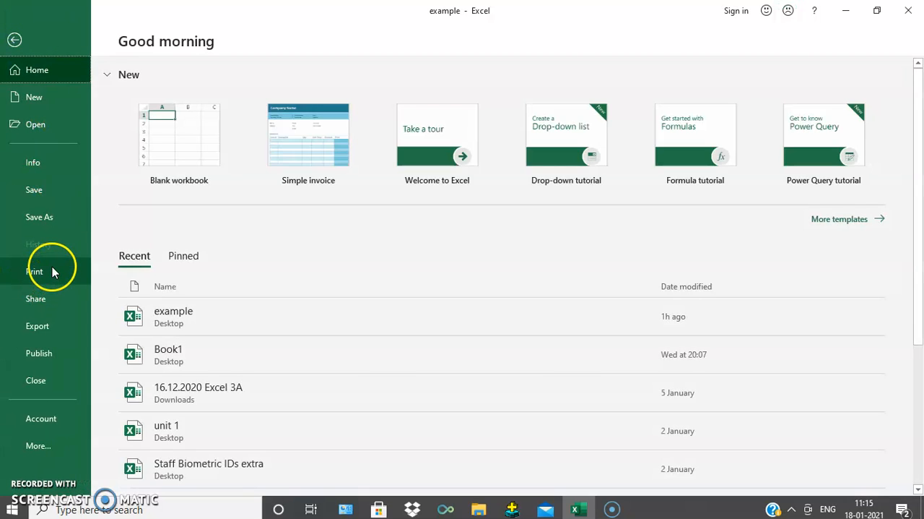
click(52, 268)
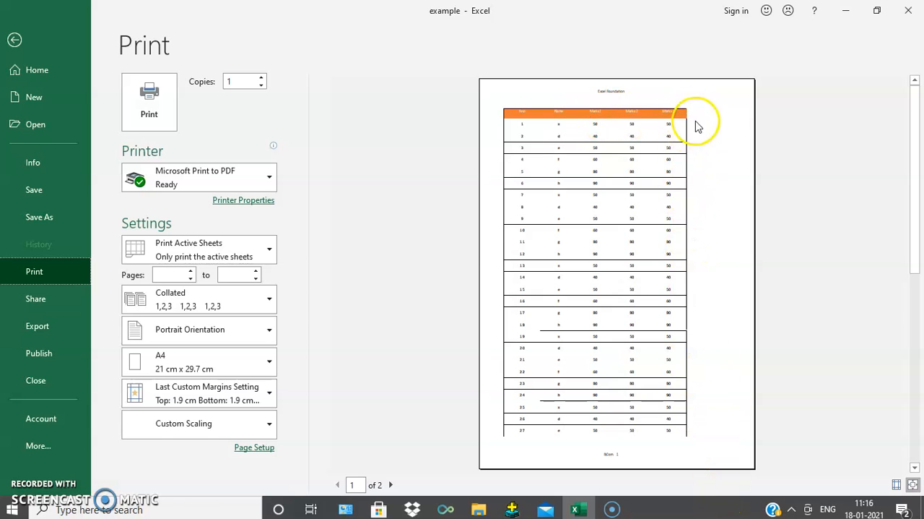
click(391, 485)
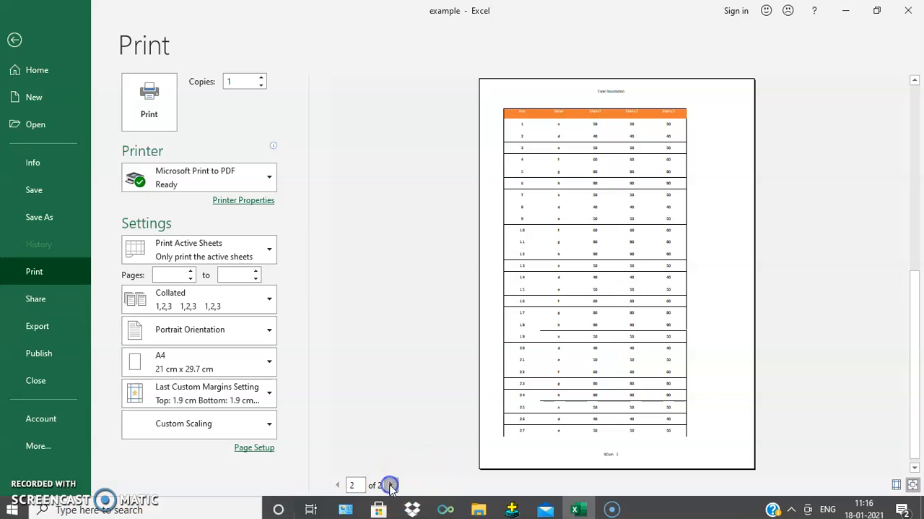
click(337, 484)
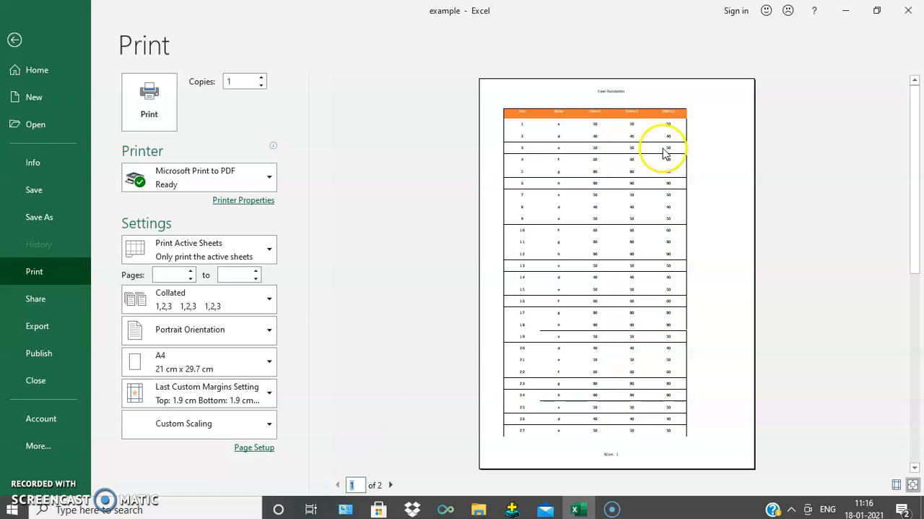
click(15, 39)
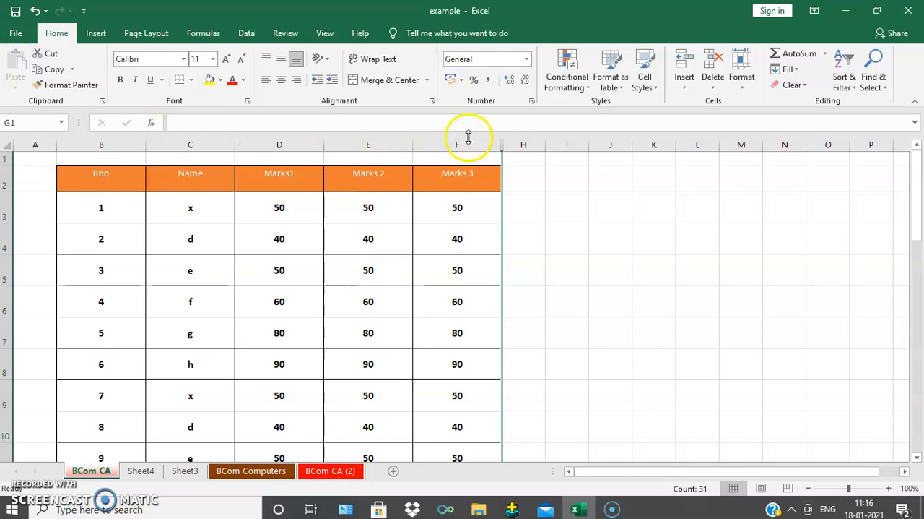
- Unhide the Caste column beside Marks 3 and deselect it
right_click(504, 144)
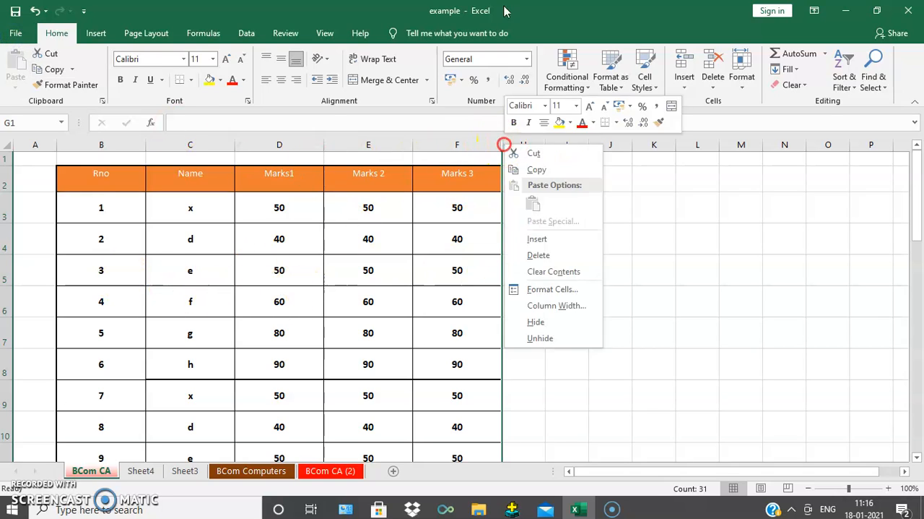
click(547, 339)
click(663, 324)
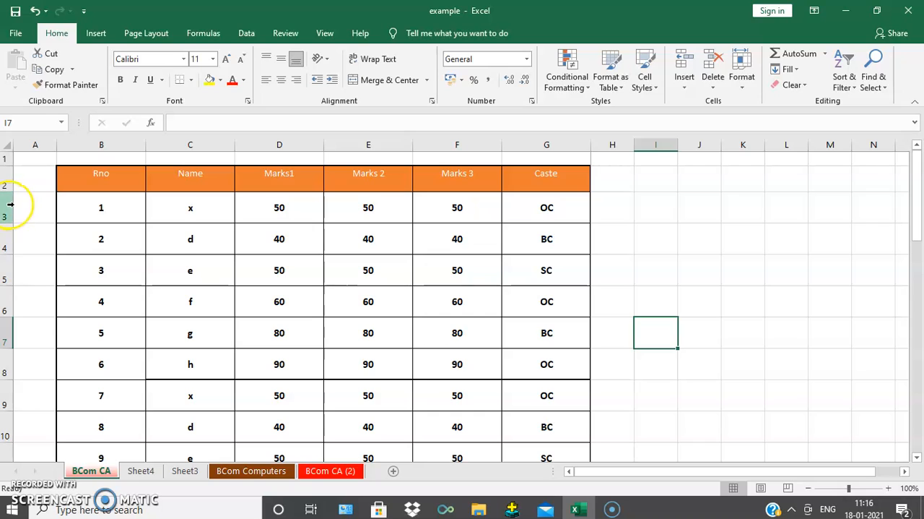
- Hide rows 3 to 7 of the marks table and check the sheet in the print preview
drag(10, 204, 6, 330)
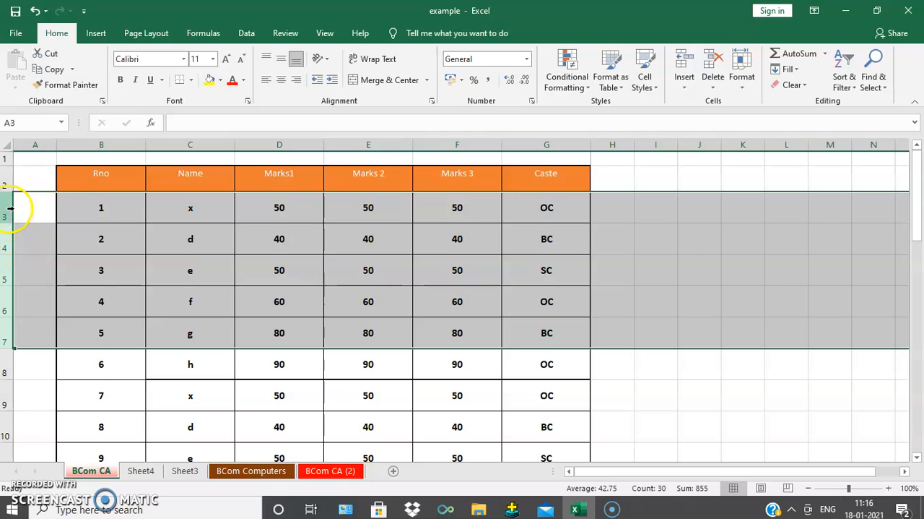
right_click(10, 208)
click(45, 383)
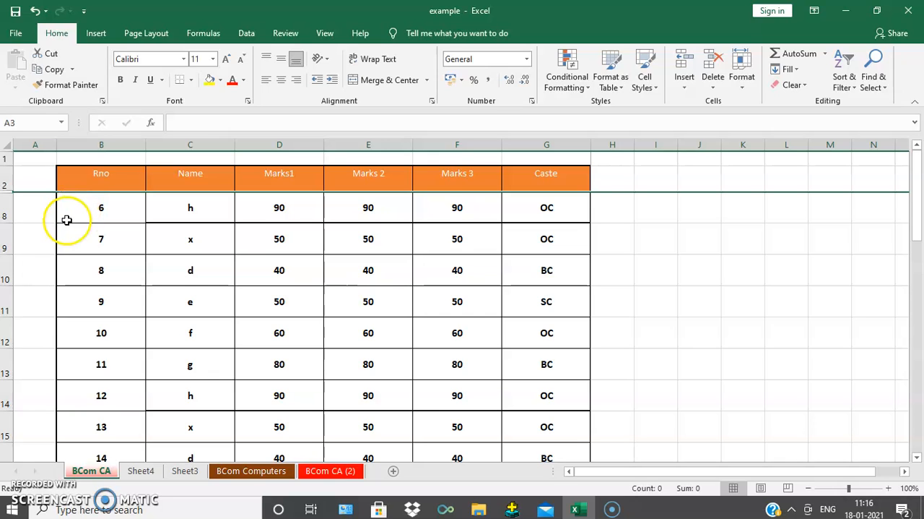
click(16, 34)
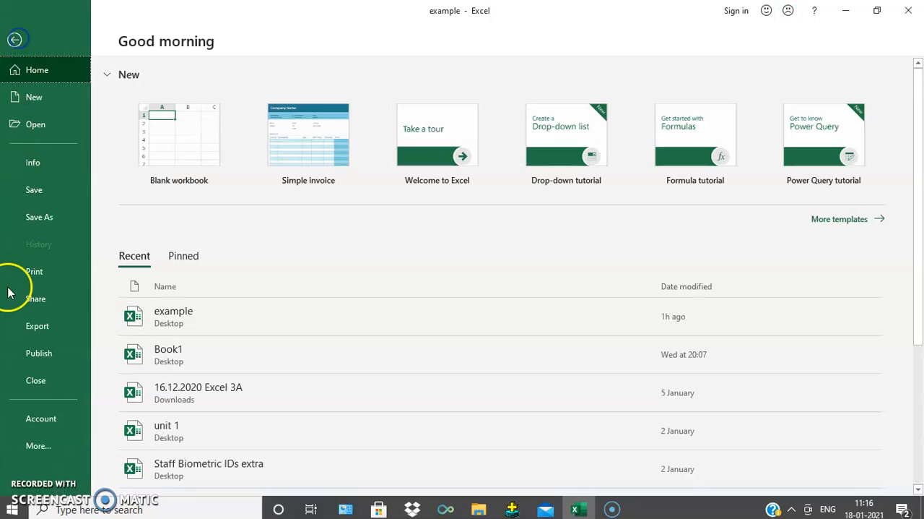
click(38, 276)
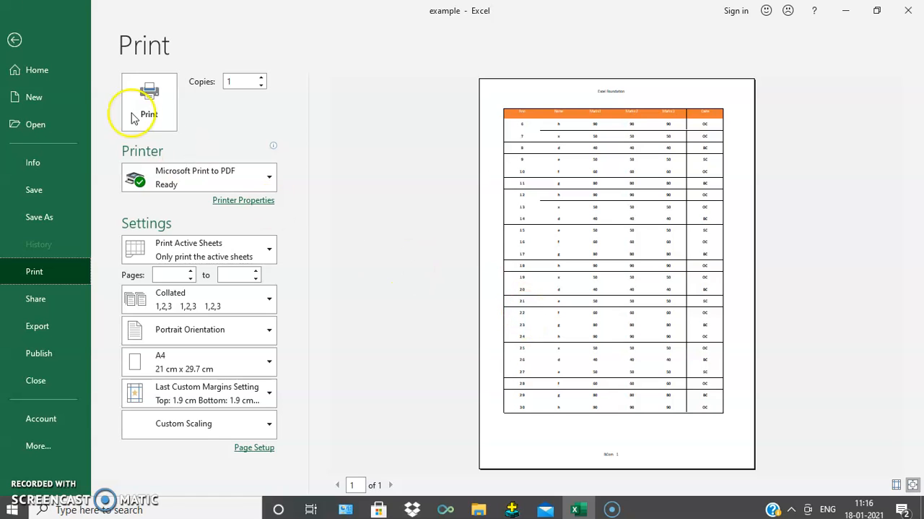
click(14, 37)
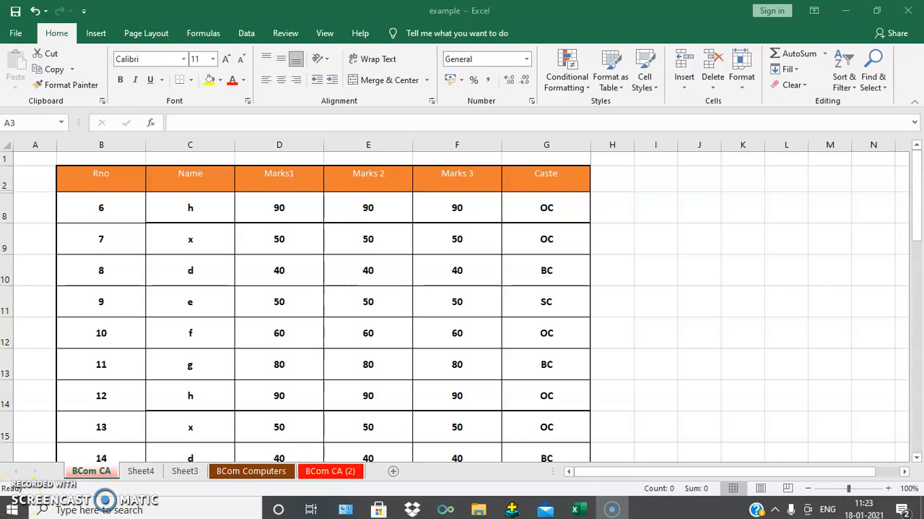
- Insert the picture flight from the Pictures folder on this device into the BCom CA sheet
click(99, 33)
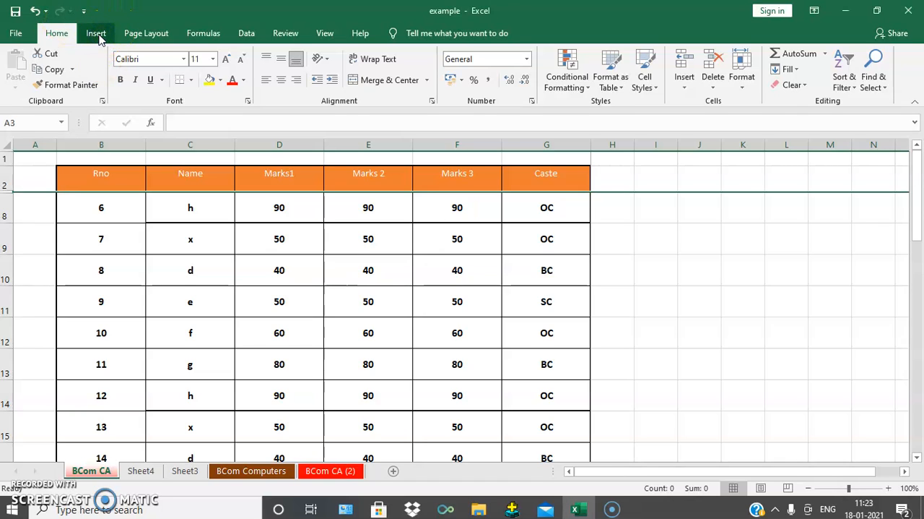
click(97, 33)
click(153, 72)
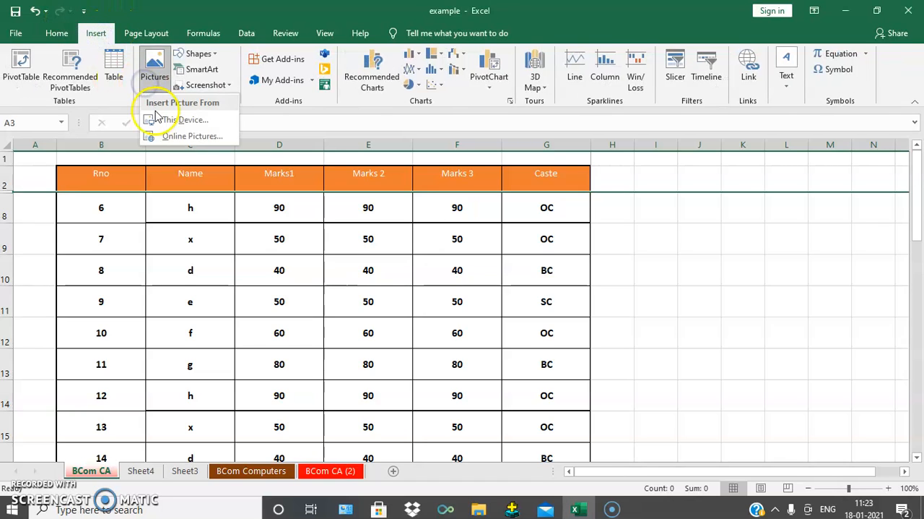
click(196, 117)
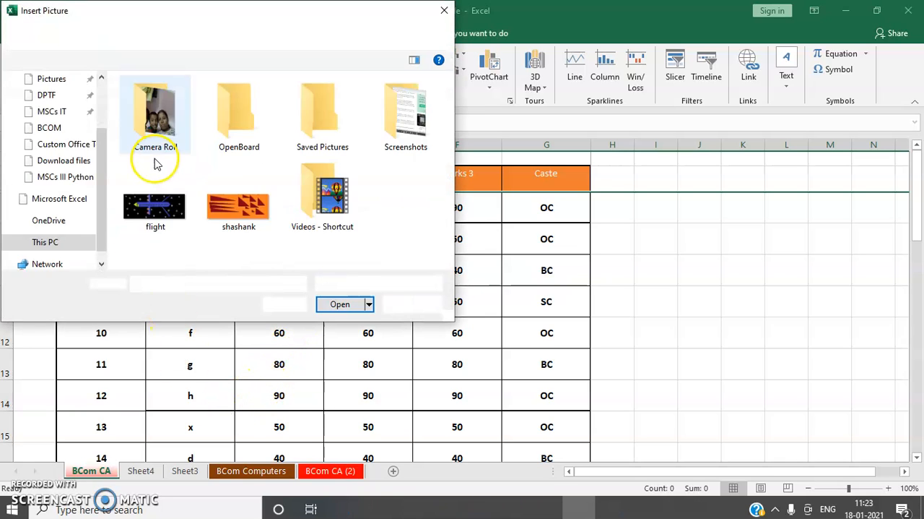
click(149, 202)
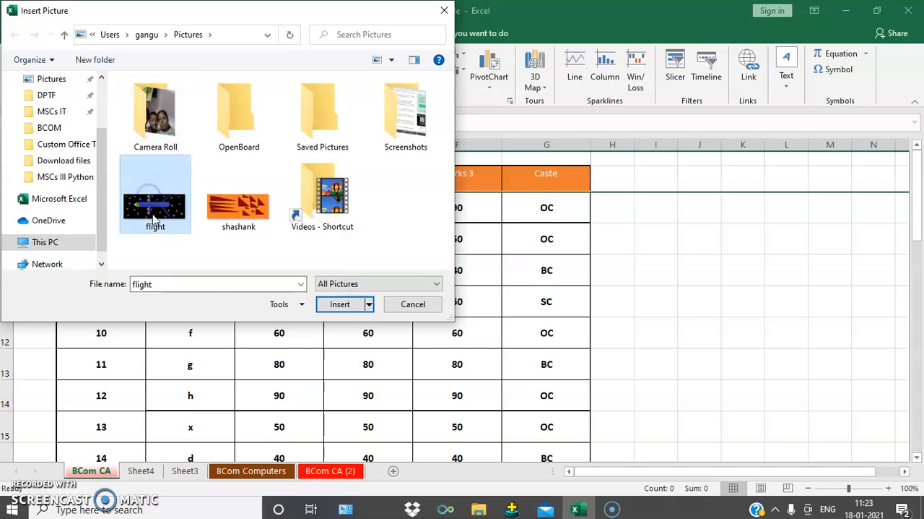
click(344, 306)
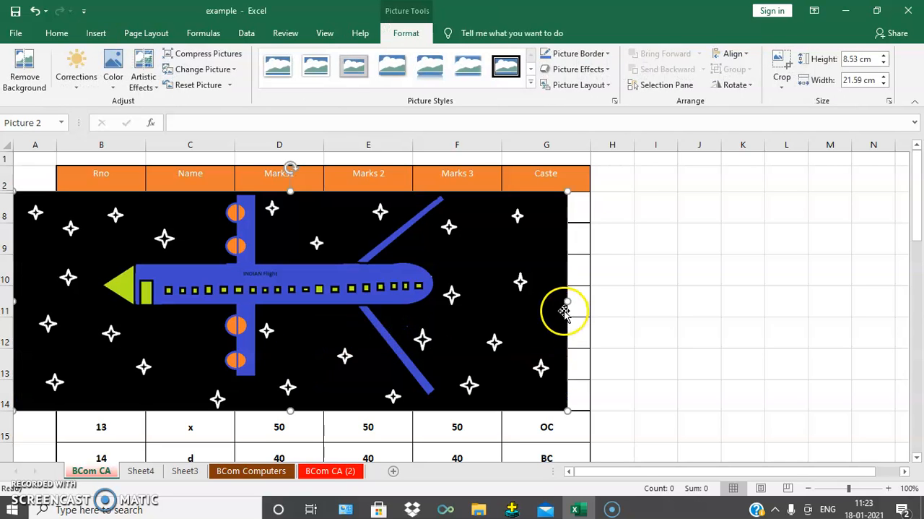
- Shrink the flight picture to about 6 cm high and 6.4 cm wide and place it over the Marks 3 and Caste columns, starting at row 12
drag(567, 301, 243, 325)
drag(148, 293, 232, 411)
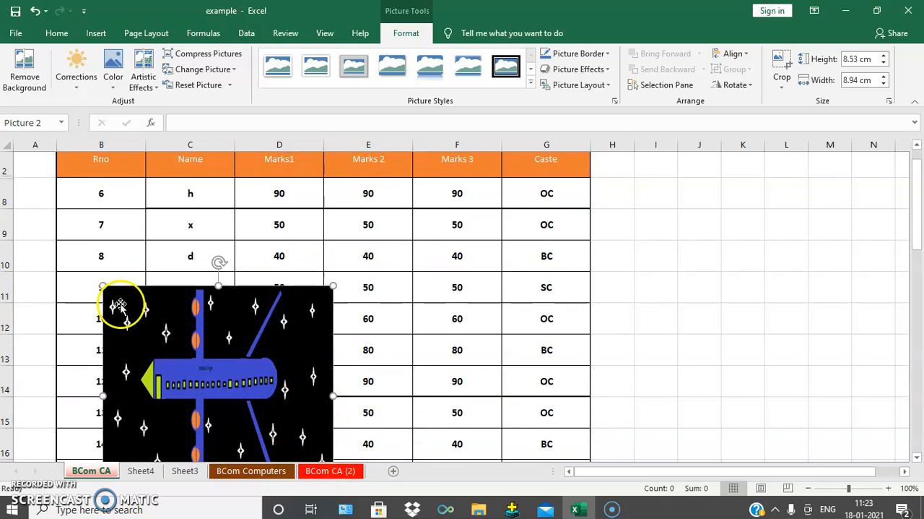
drag(103, 287, 169, 362)
drag(232, 397, 422, 351)
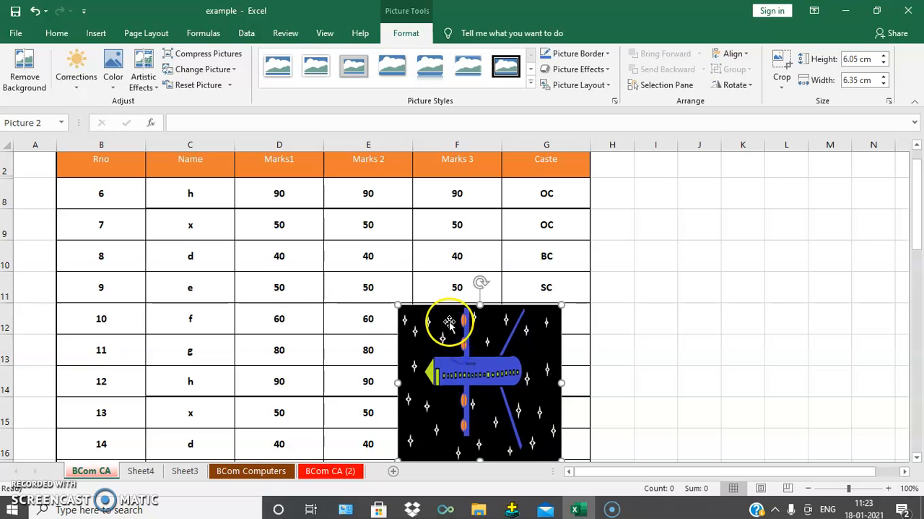
- Check how the flight picture appears on the marks table in the print preview
click(16, 34)
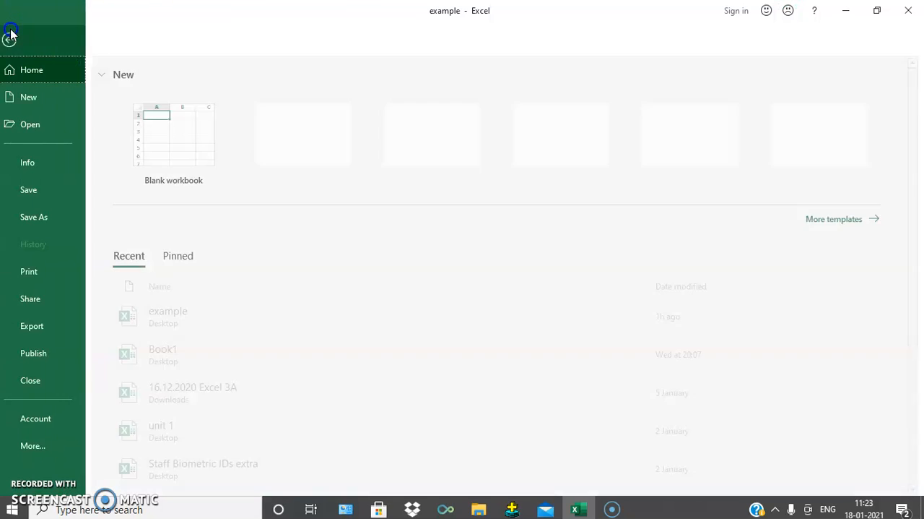
click(34, 272)
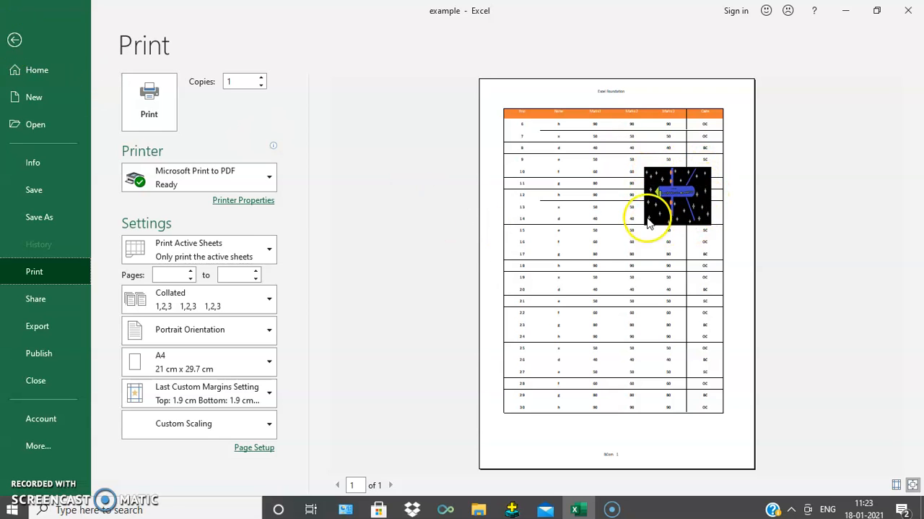
click(15, 40)
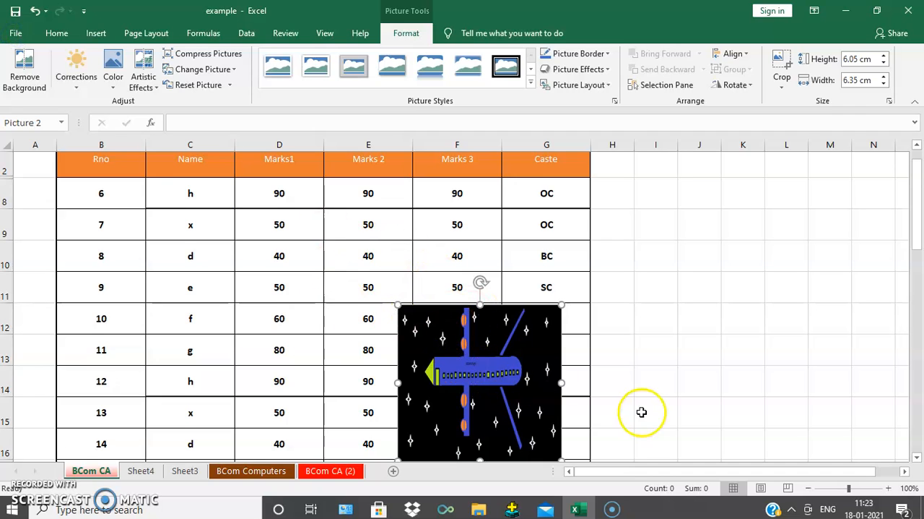
- Turn off Print object in the flight picture's Size & Properties settings and deselect the picture
right_click(532, 370)
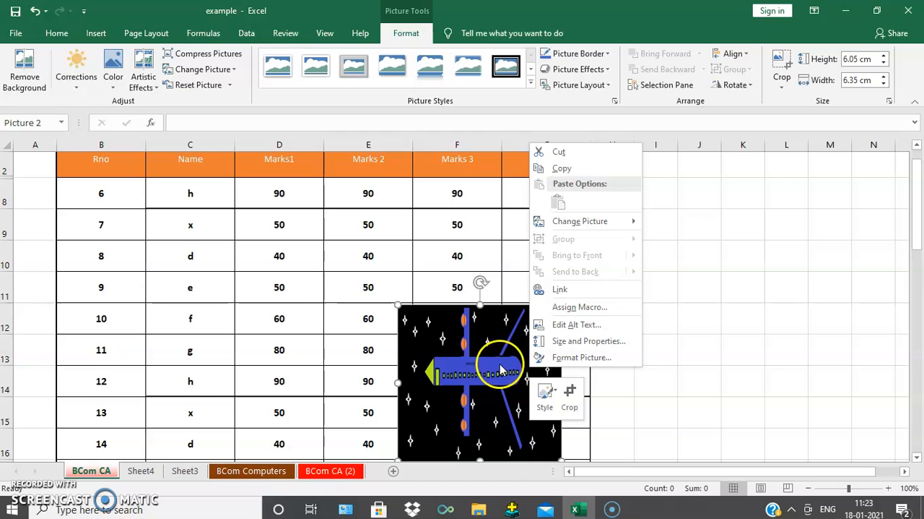
click(585, 356)
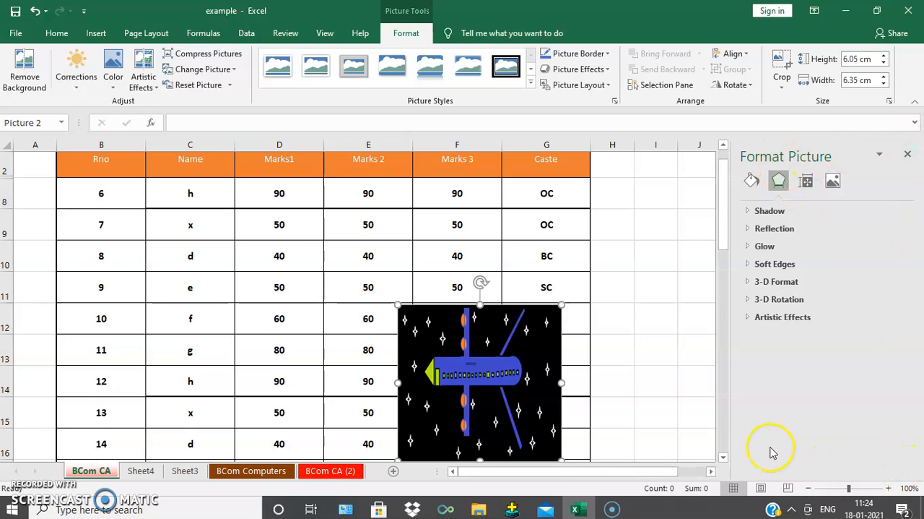
click(29, 489)
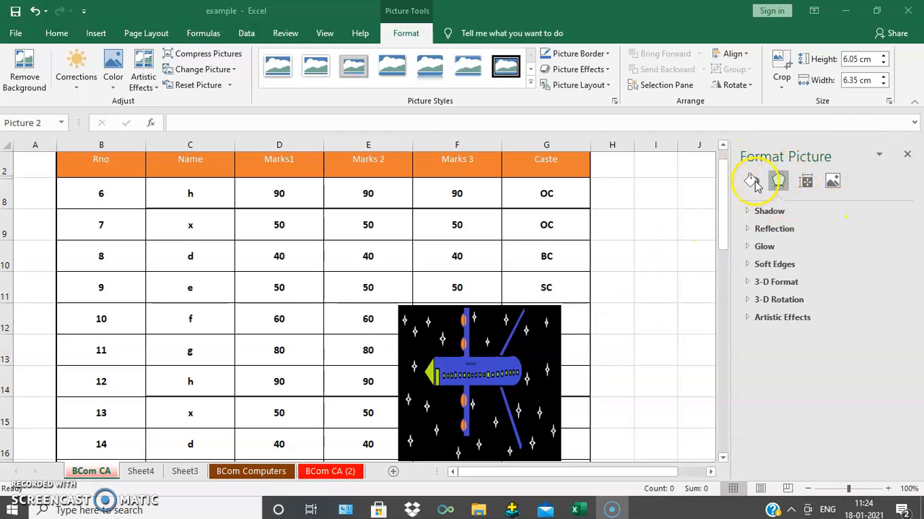
click(807, 183)
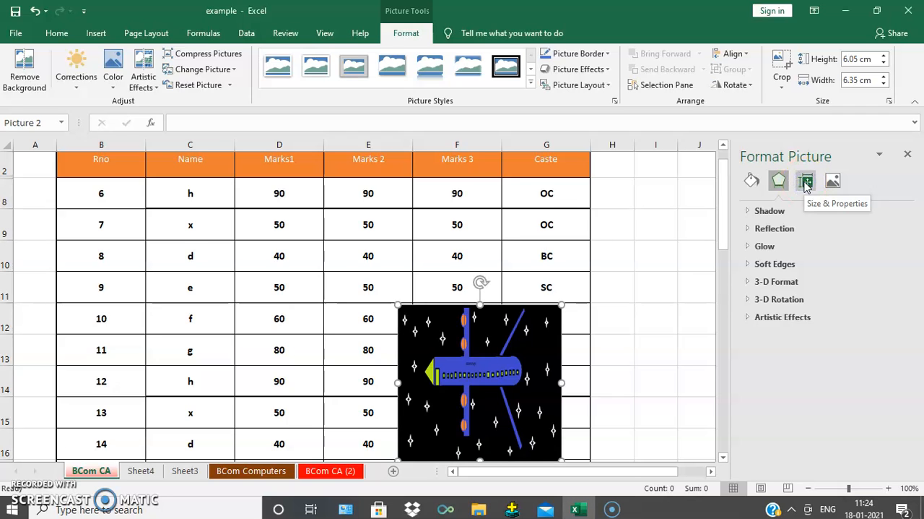
click(807, 183)
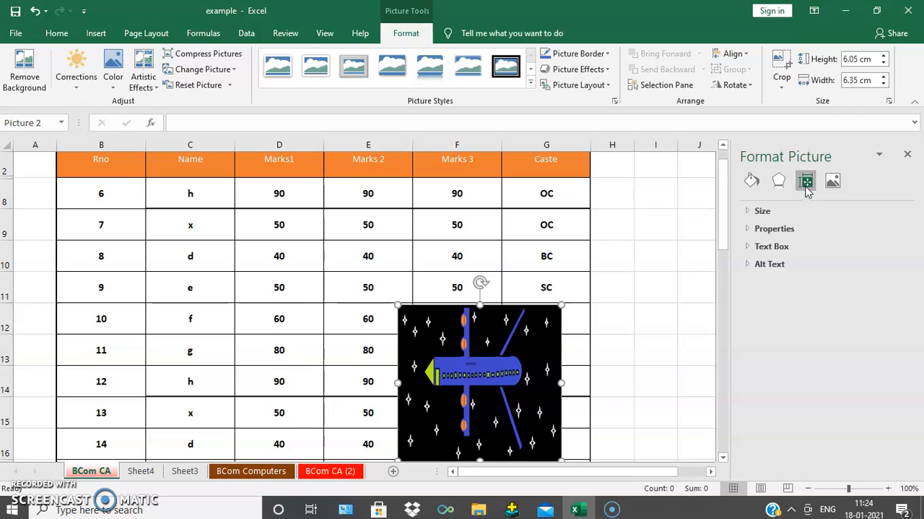
click(769, 268)
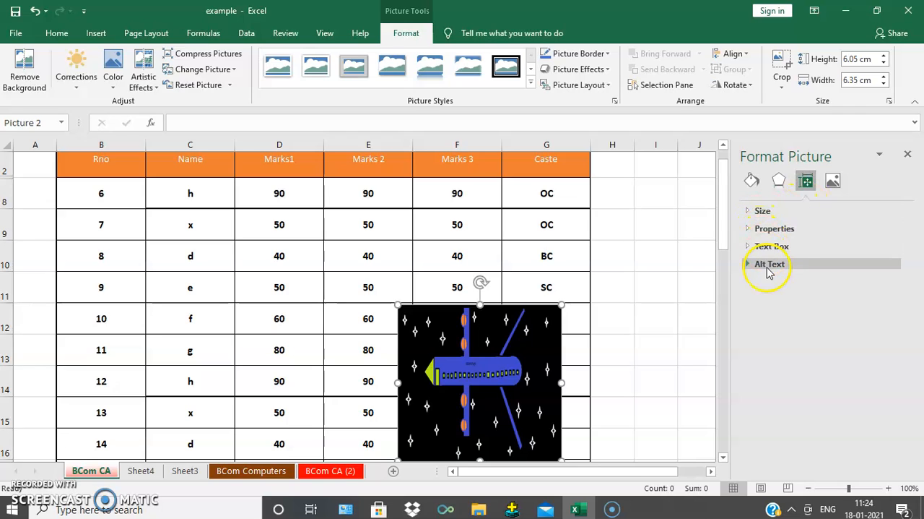
click(751, 230)
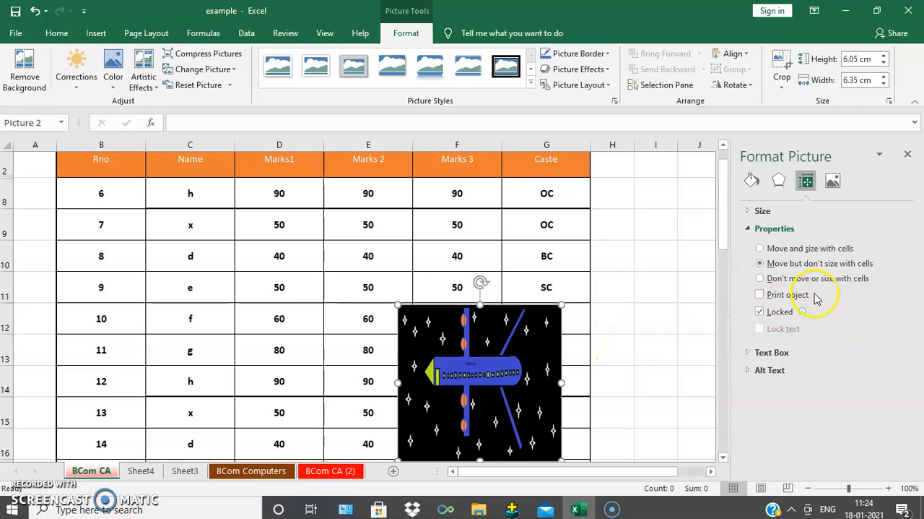
click(260, 257)
- Check the marks sheet in the print preview with the picture excluded from printing, and reselect the flight picture on the sheet
click(16, 33)
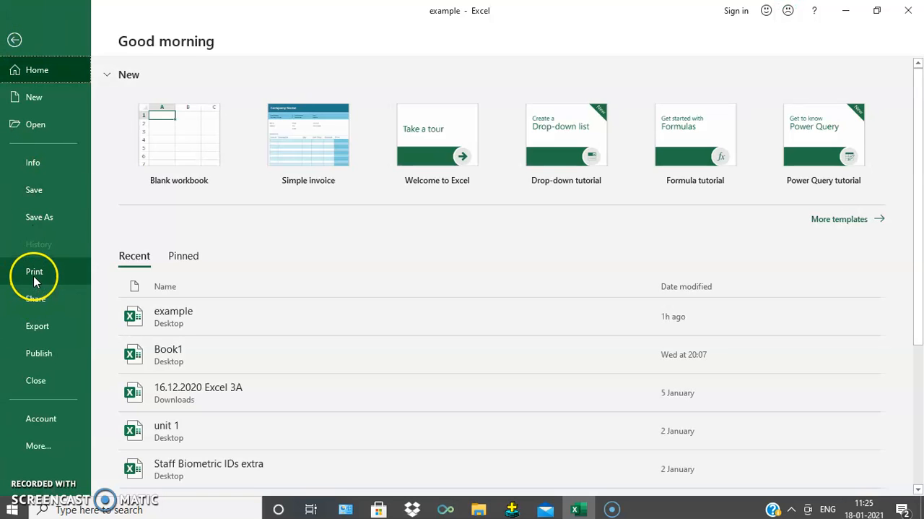
click(34, 275)
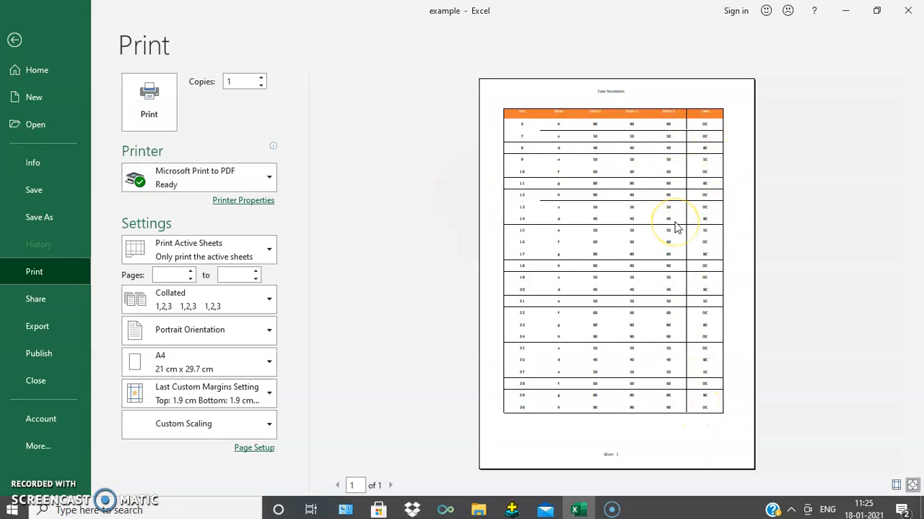
click(16, 41)
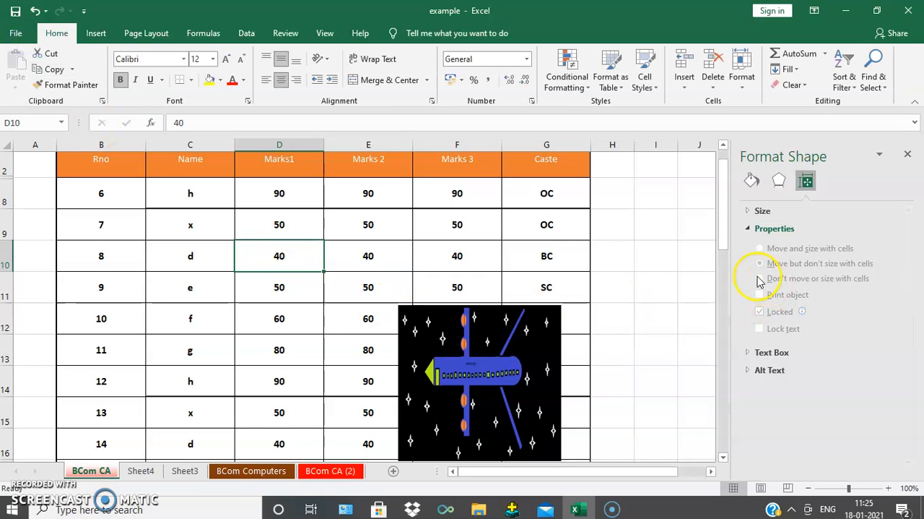
click(486, 333)
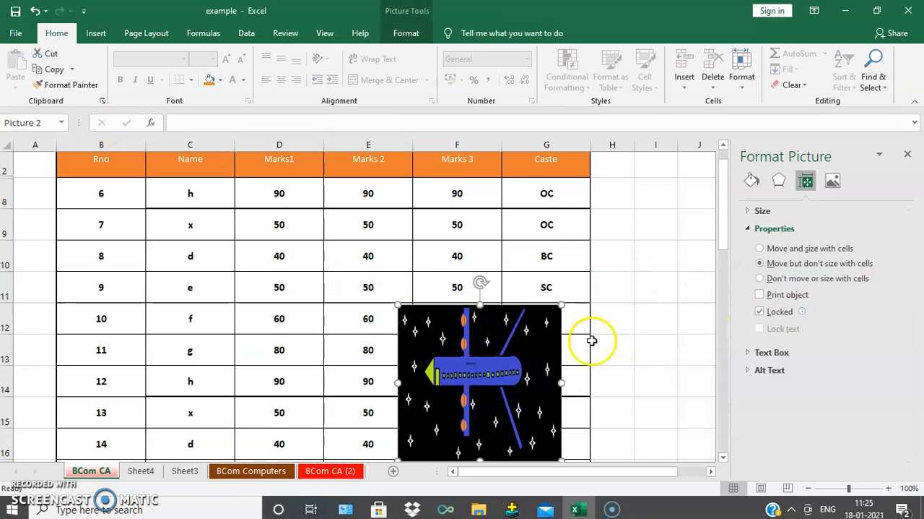
- Reopen the flight picture's Size & Properties settings to review its Print object option
right_click(531, 350)
click(585, 341)
click(807, 180)
click(807, 174)
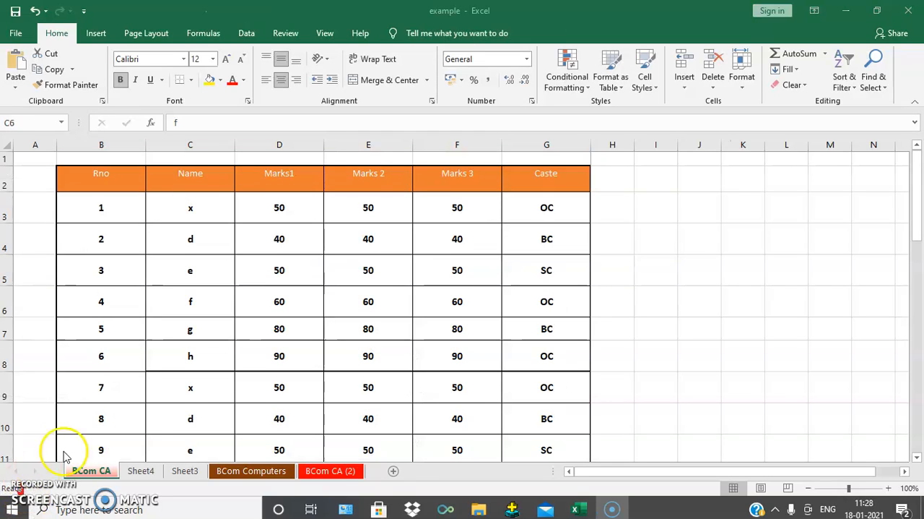
- Save the marks sheet's current display as custom view v1, including print settings and hidden rows, columns and filter settings
click(232, 385)
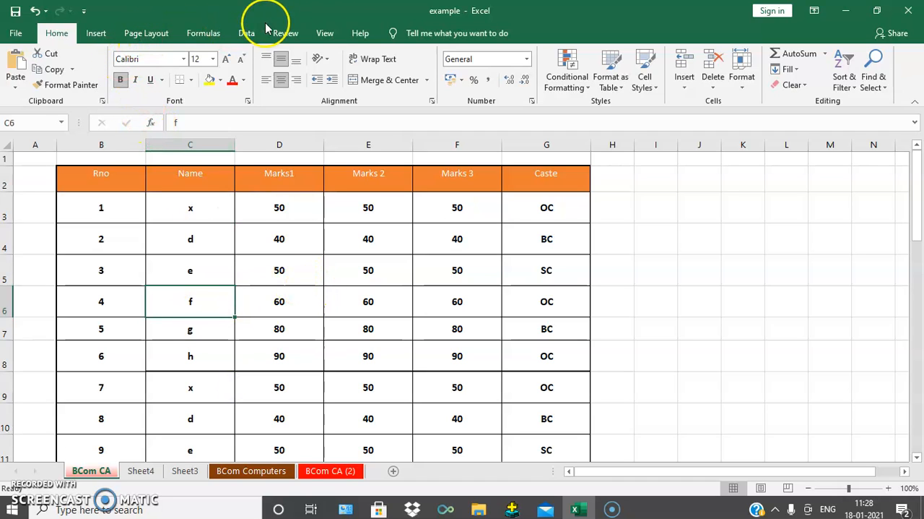
click(325, 34)
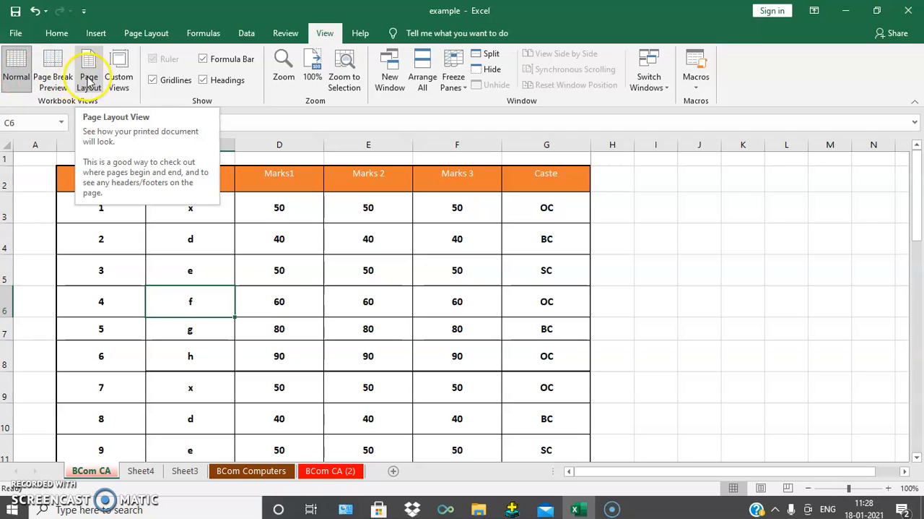
click(119, 64)
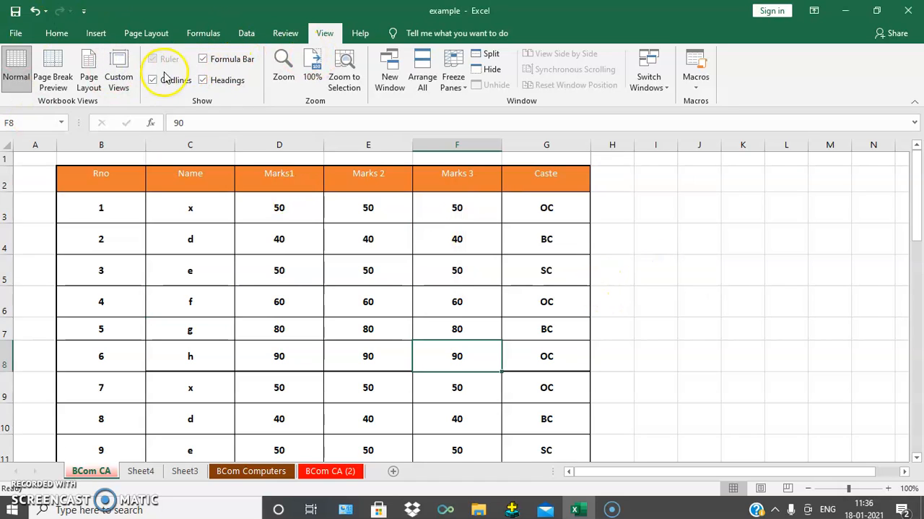
click(122, 63)
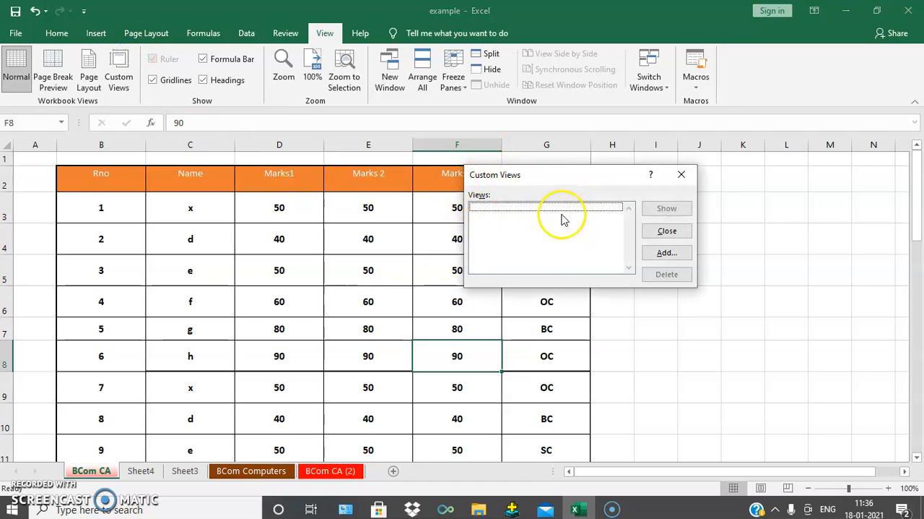
click(663, 253)
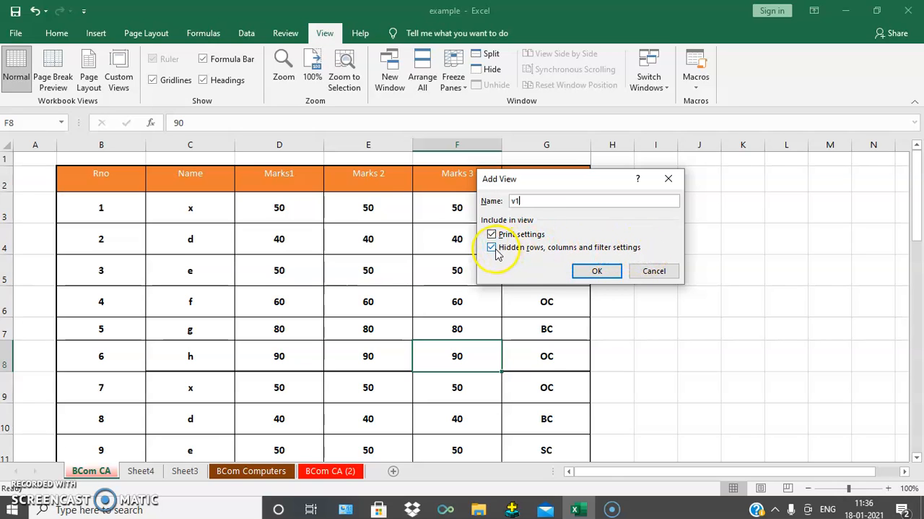
click(598, 273)
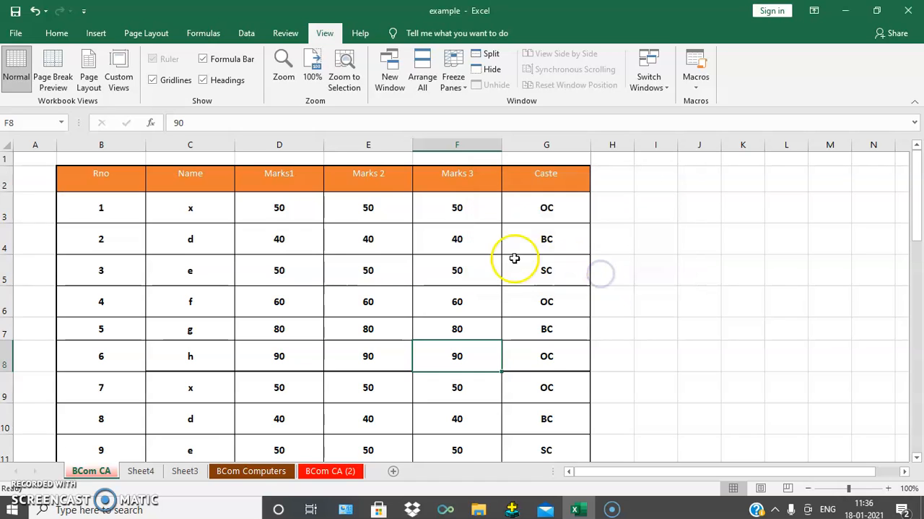
- Hide the Name column and bring it back by showing custom view v1
right_click(194, 147)
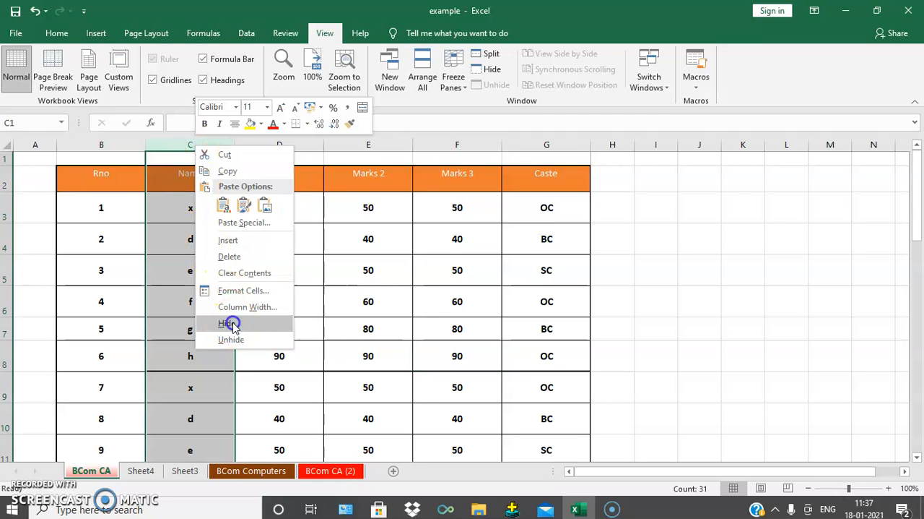
click(228, 323)
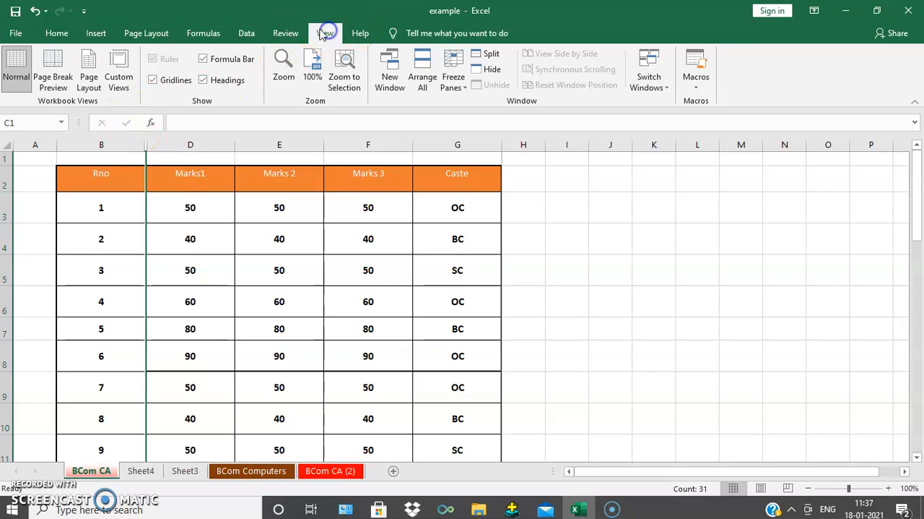
click(119, 72)
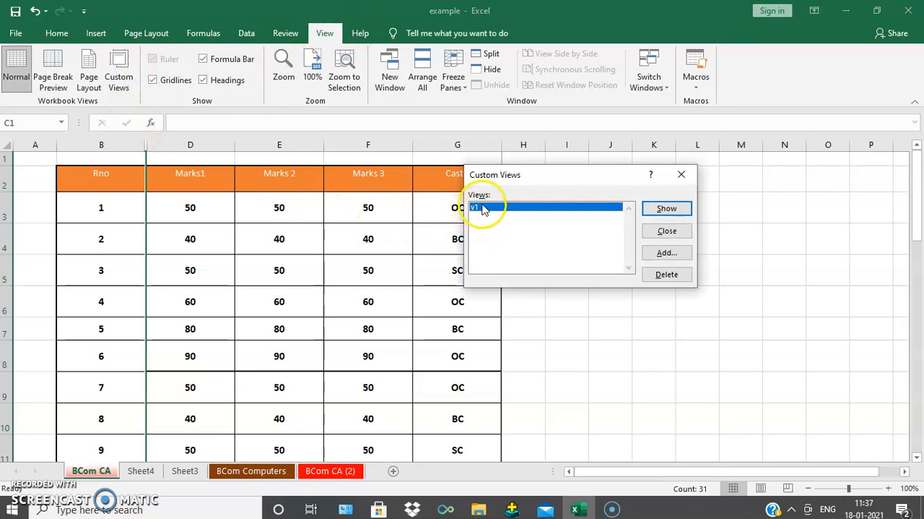
click(666, 208)
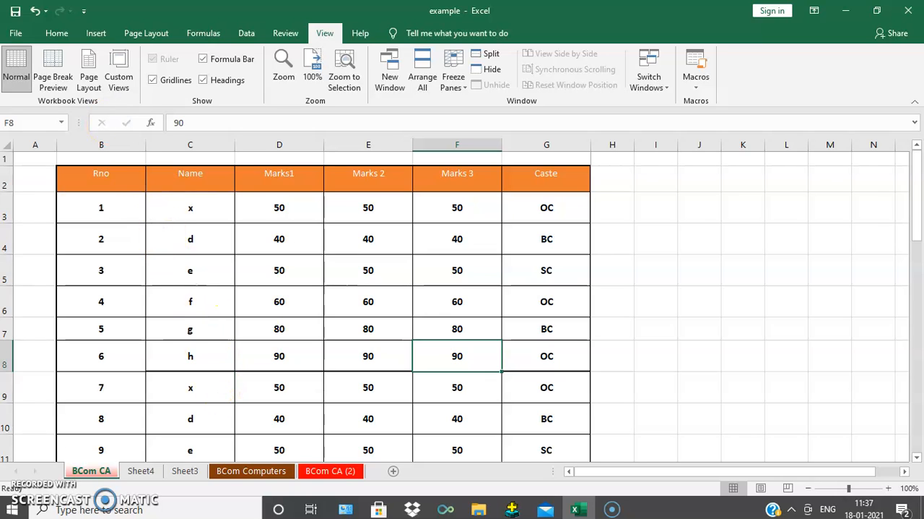
click(120, 67)
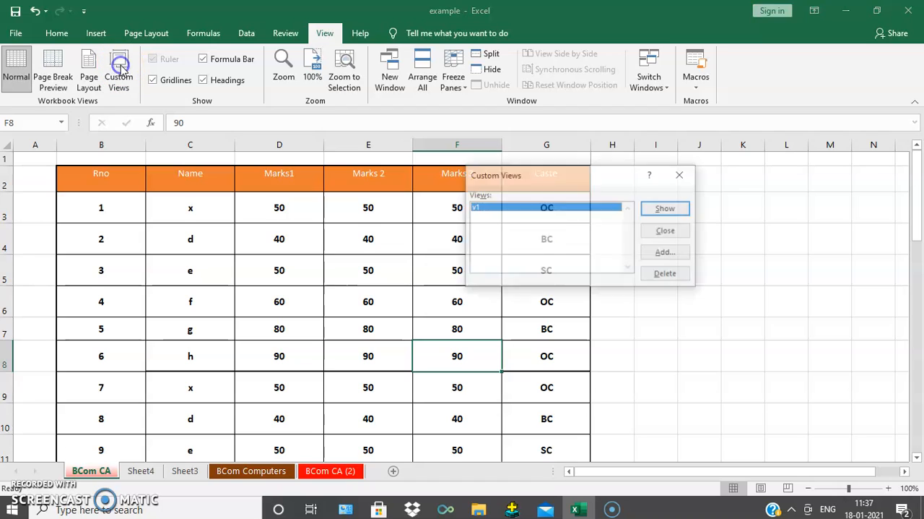
click(674, 253)
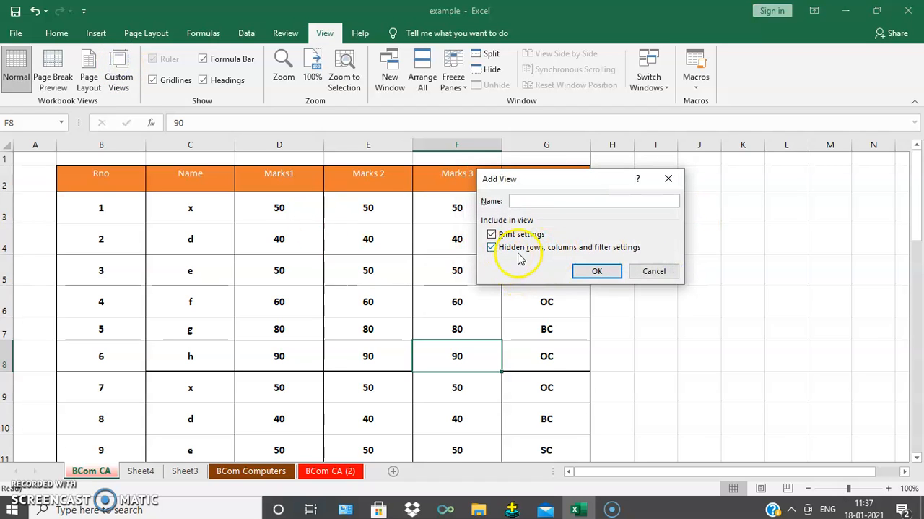
click(659, 271)
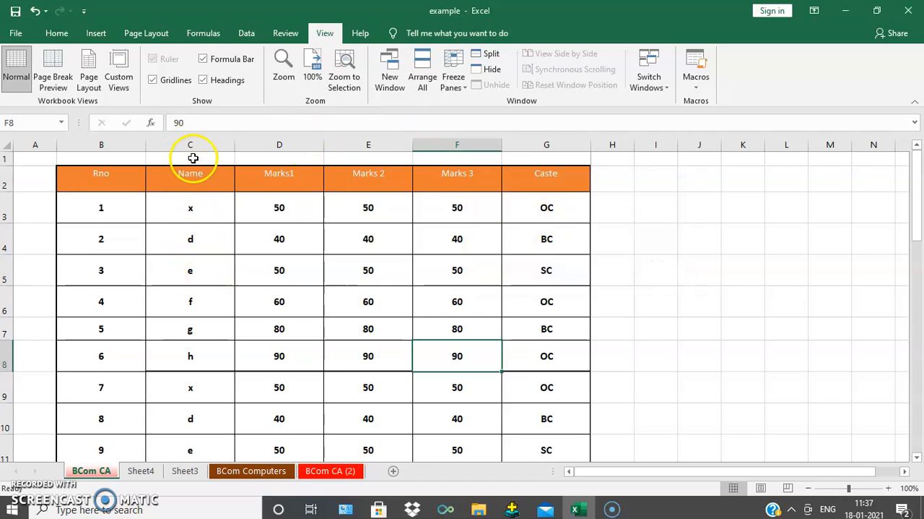
- Hide rows 3 to 5 and the Name and Marks1 columns of the marks table
drag(10, 205, 11, 263)
right_click(10, 208)
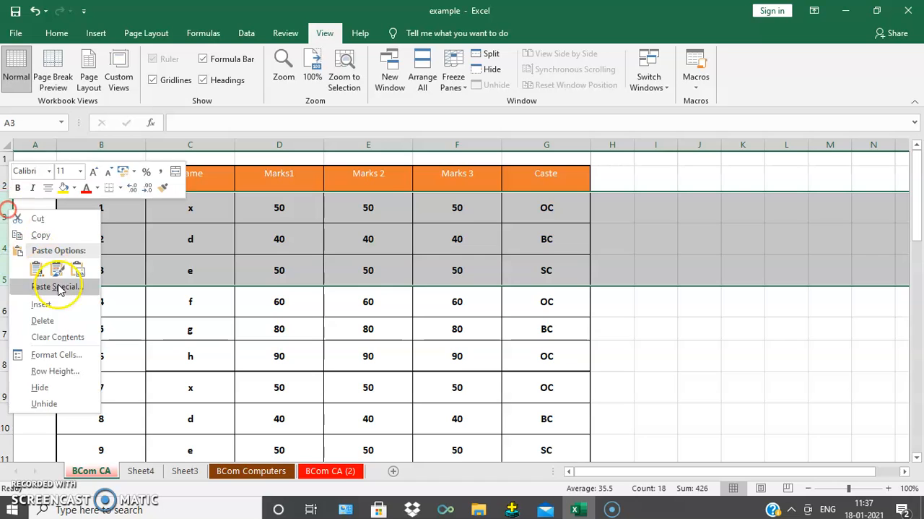
click(59, 390)
drag(196, 145, 281, 145)
right_click(281, 146)
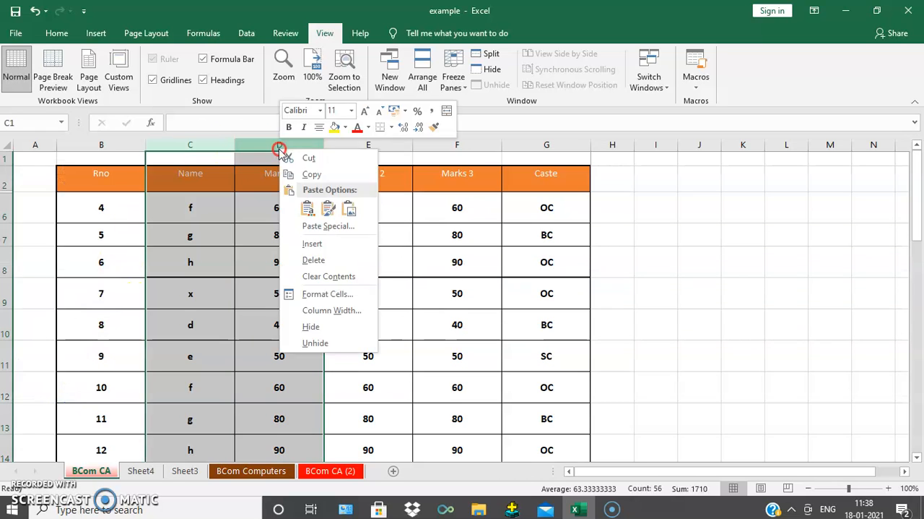
click(315, 327)
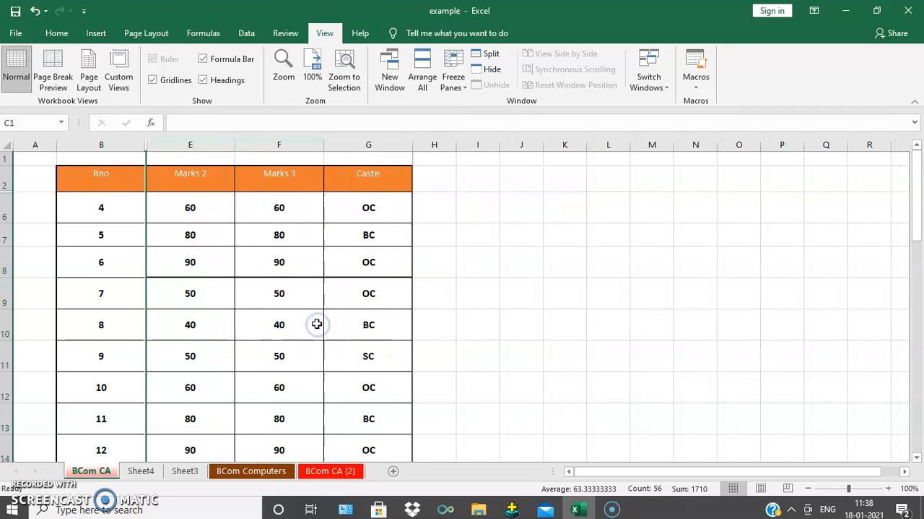
- Show custom view v1 to restore the hidden rows and columns of the marks table
click(265, 317)
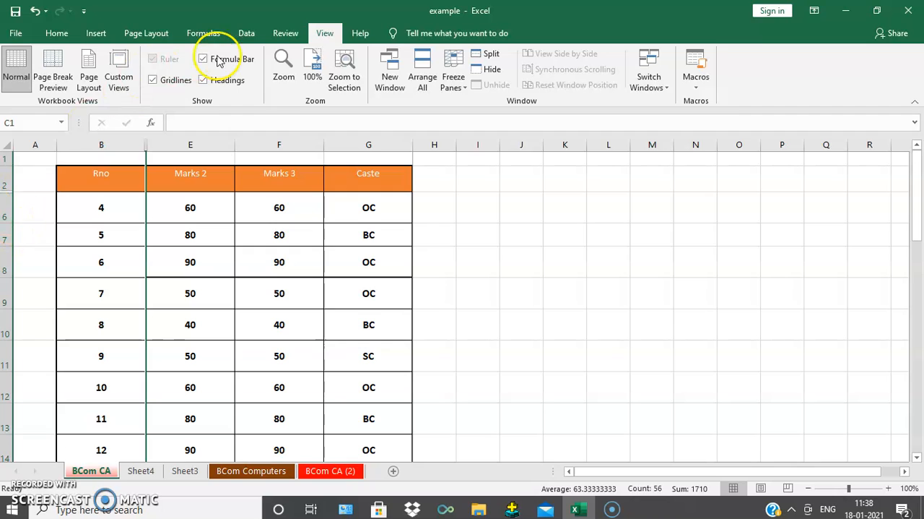
click(118, 79)
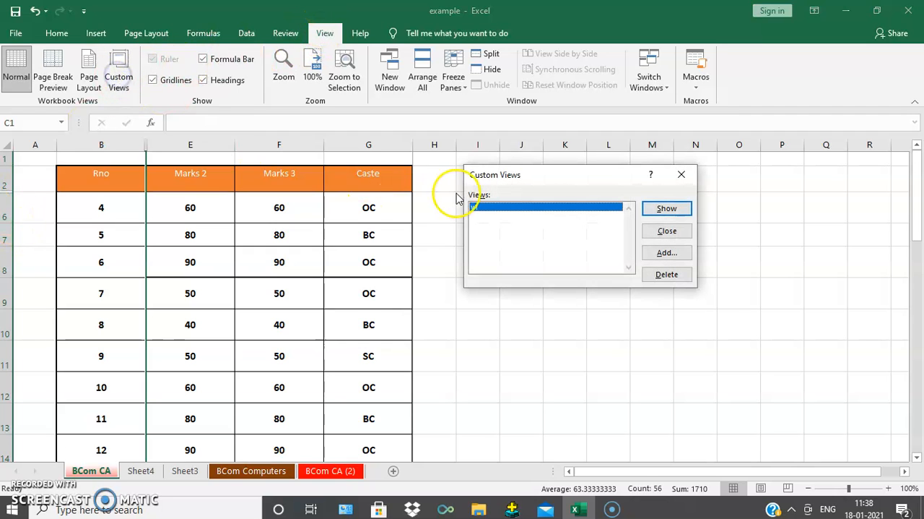
click(667, 208)
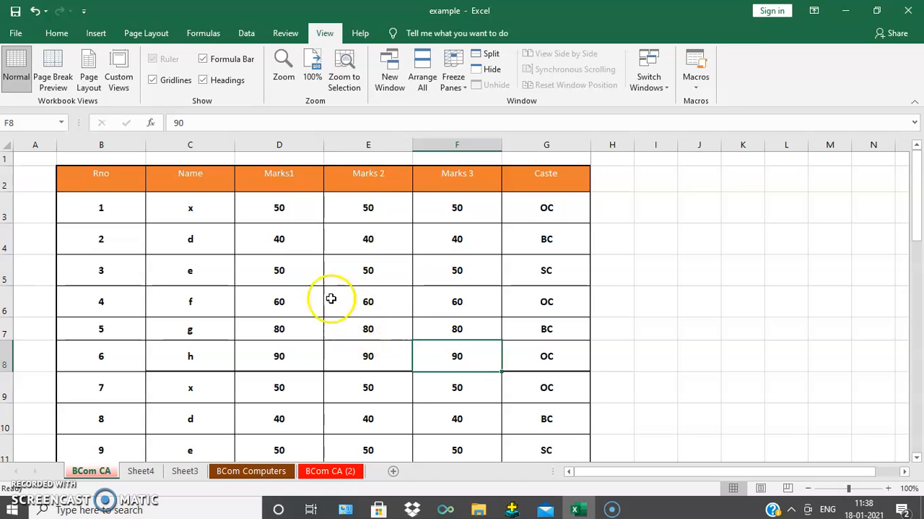
- Add a custom view named v2 that leaves out print settings but keeps hidden rows, columns and filter settings
click(122, 66)
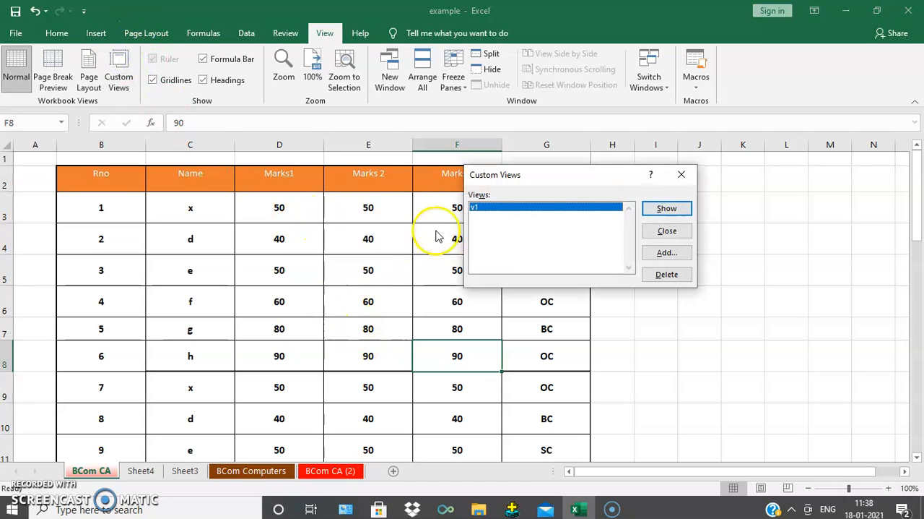
click(665, 253)
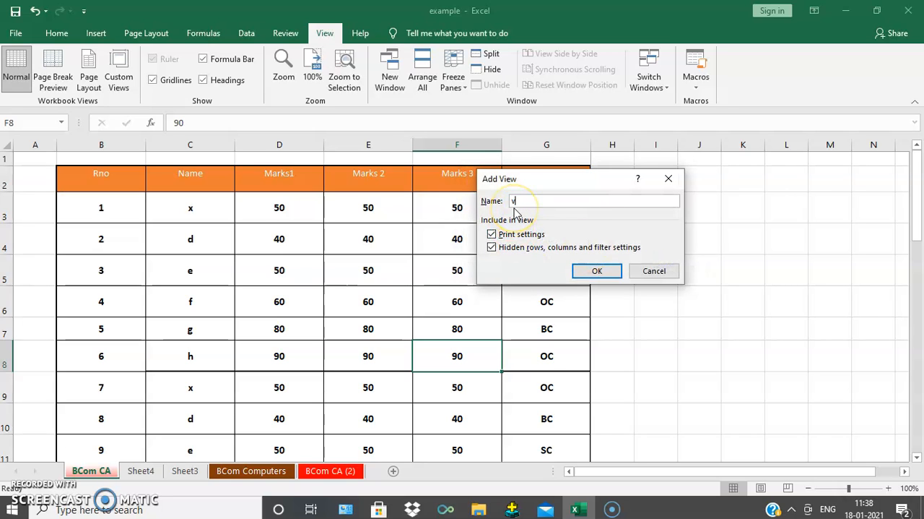
click(492, 237)
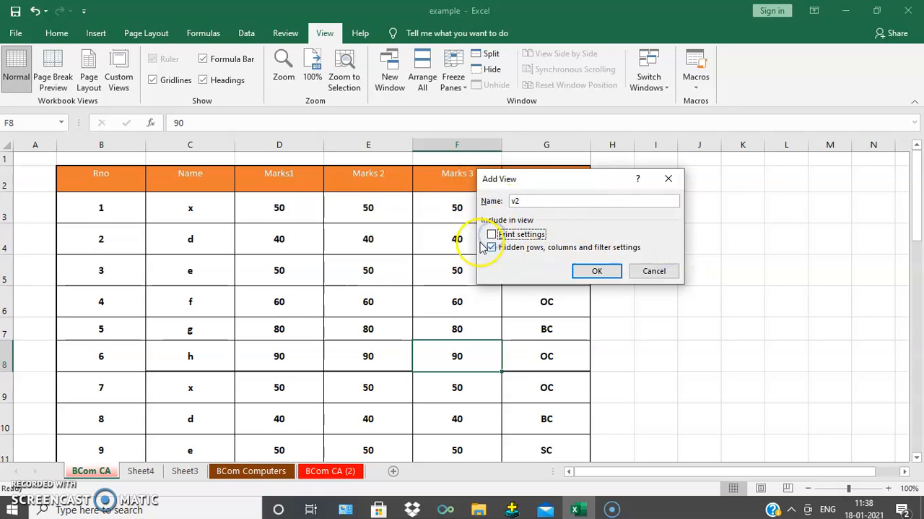
click(596, 270)
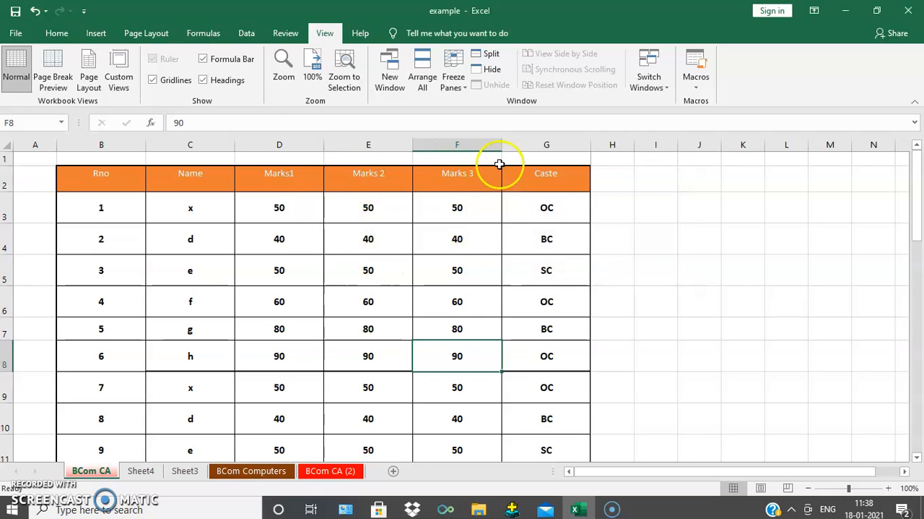
- Review the saved views v1 and v2 in the Custom Views list and close it
click(119, 71)
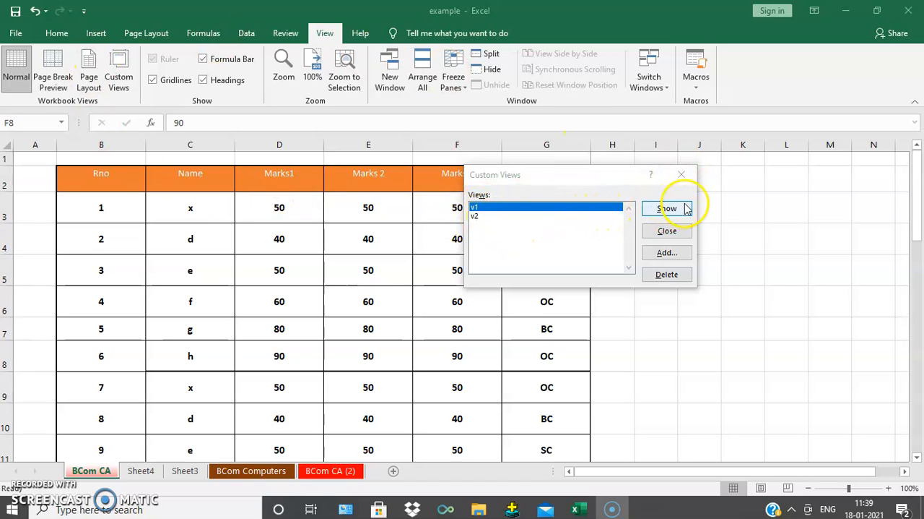
click(477, 216)
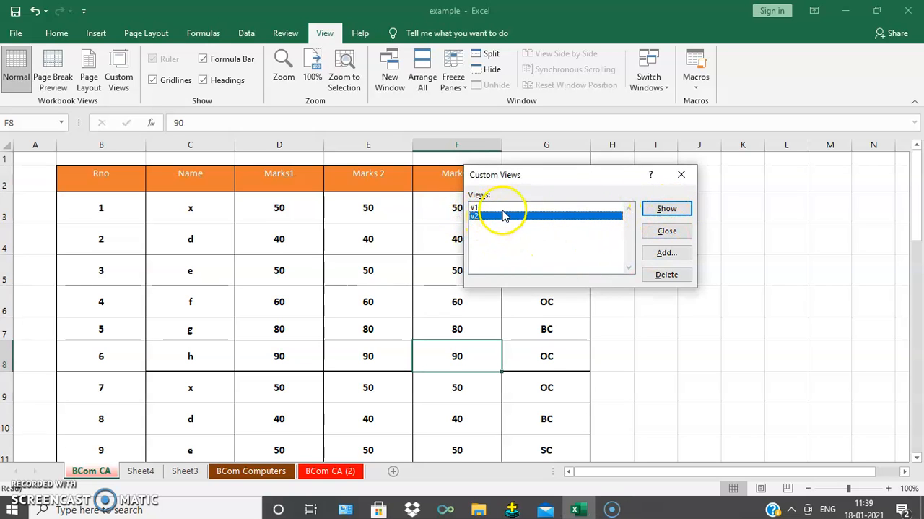
click(681, 174)
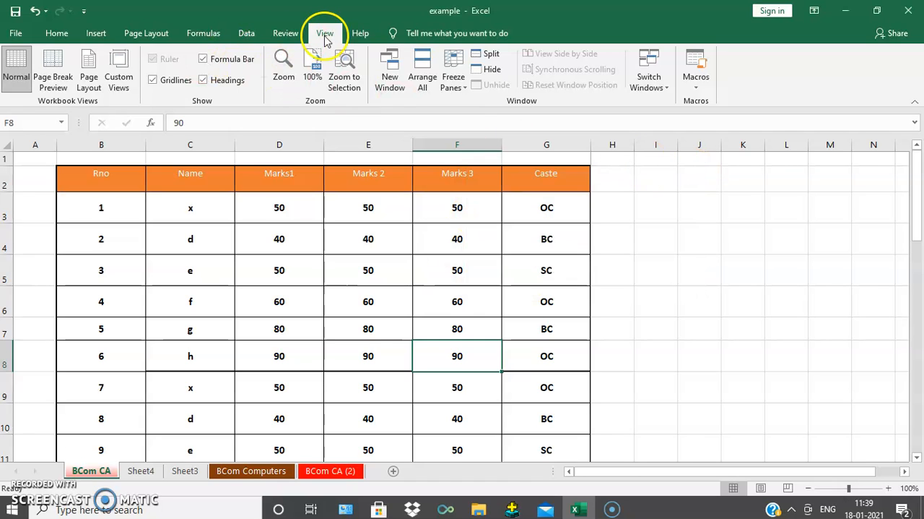
- Delete custom view v2 and close the Custom Views list
click(119, 77)
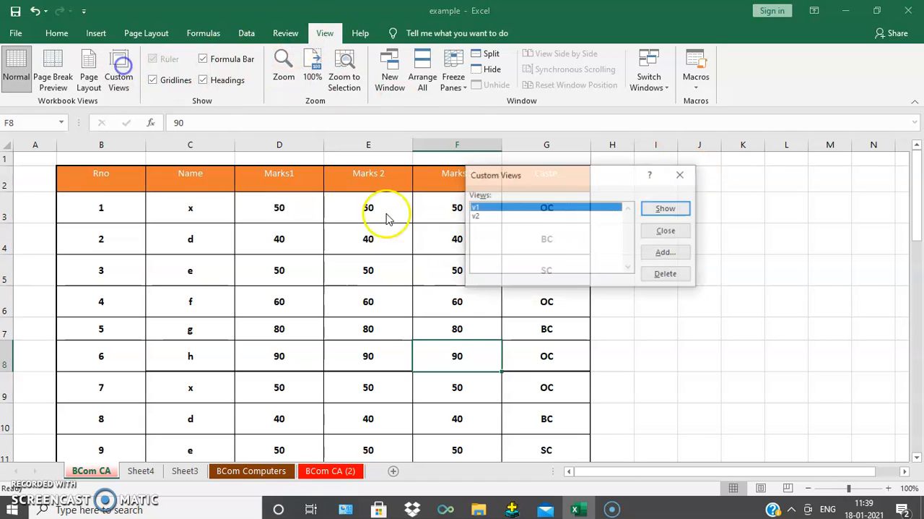
click(478, 216)
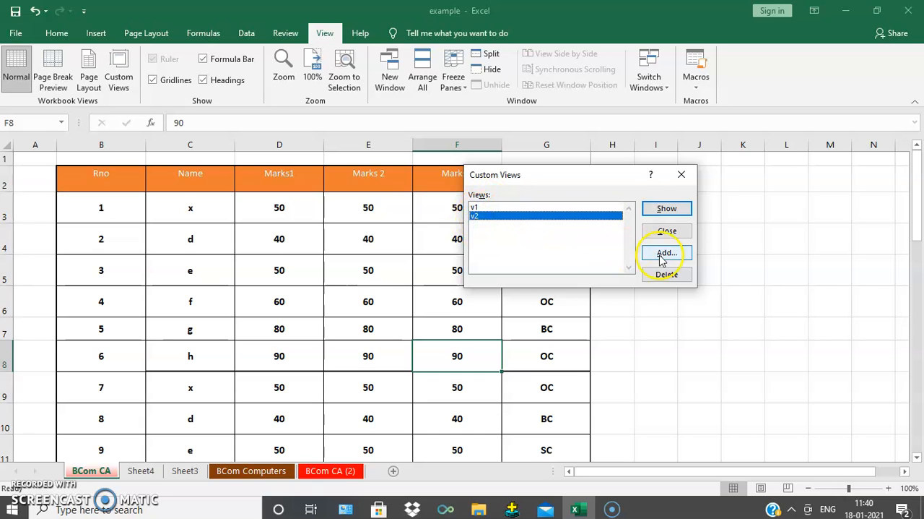
click(668, 274)
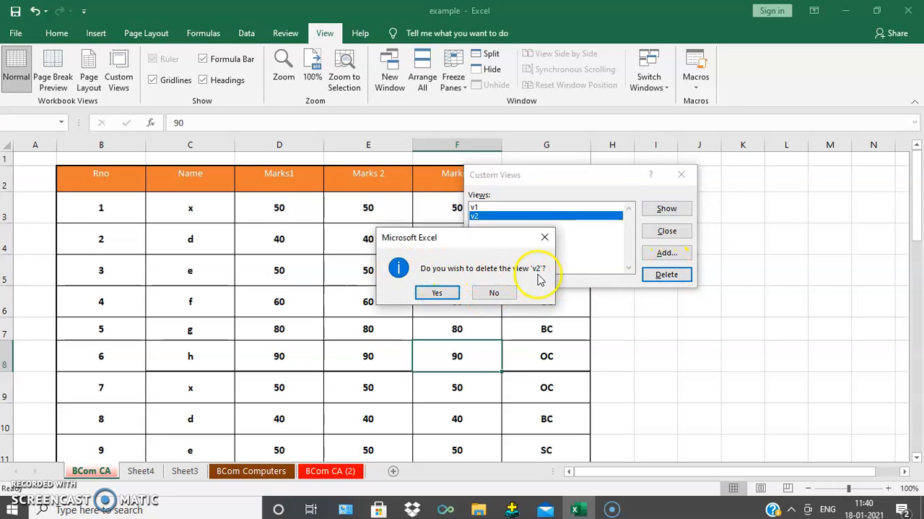
click(426, 293)
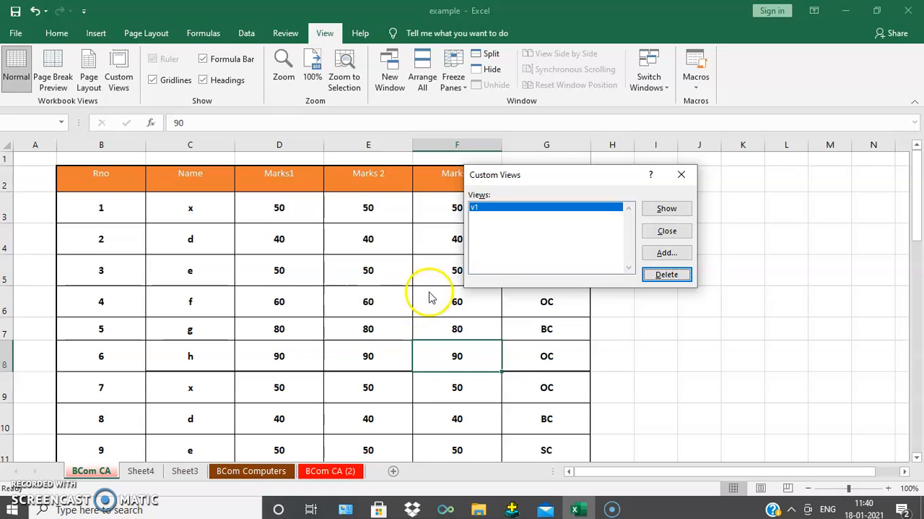
click(683, 175)
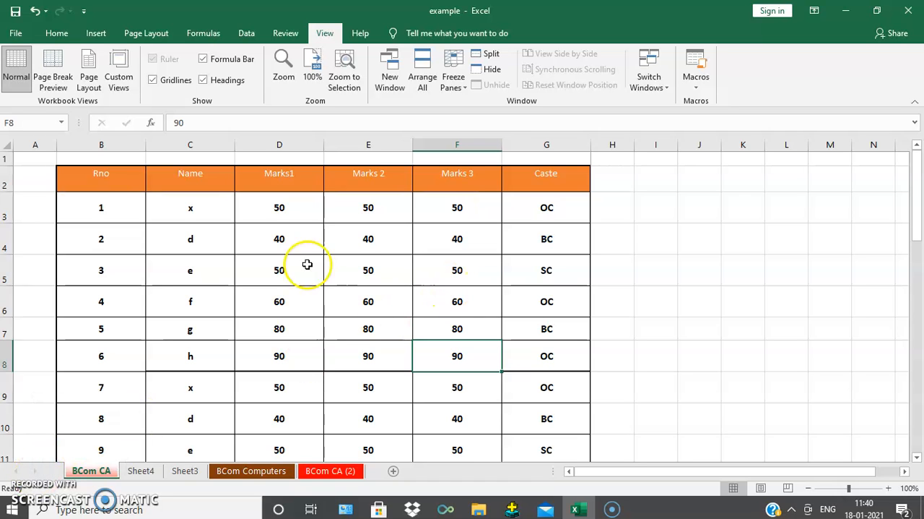
- Set up a Save As copy of the workbook on the Desktop, named creatingpdf, with PDF as the file type
scroll(611, 298, down, 10)
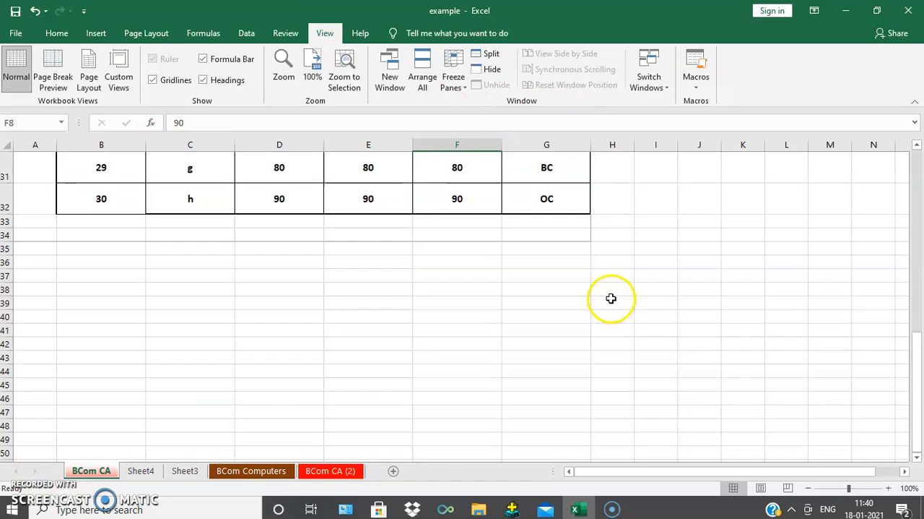
scroll(611, 299, up, 10)
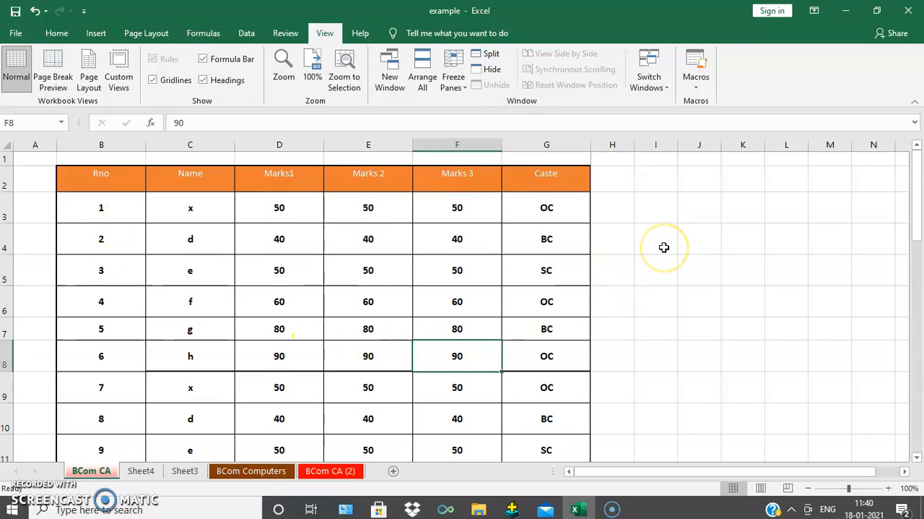
click(15, 33)
click(45, 218)
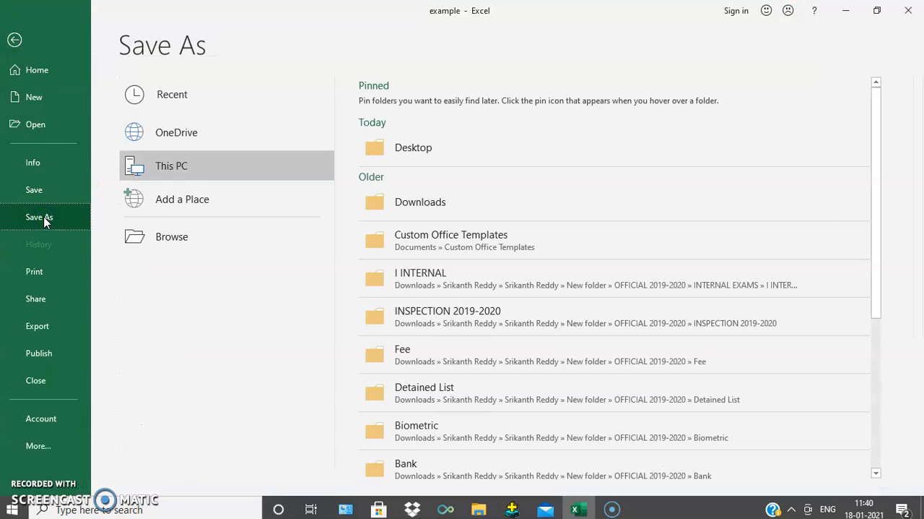
click(433, 149)
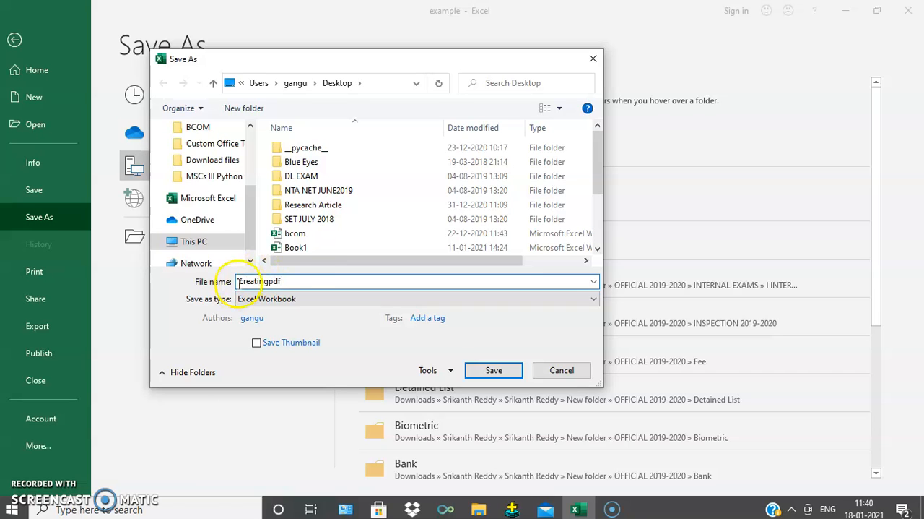
click(288, 302)
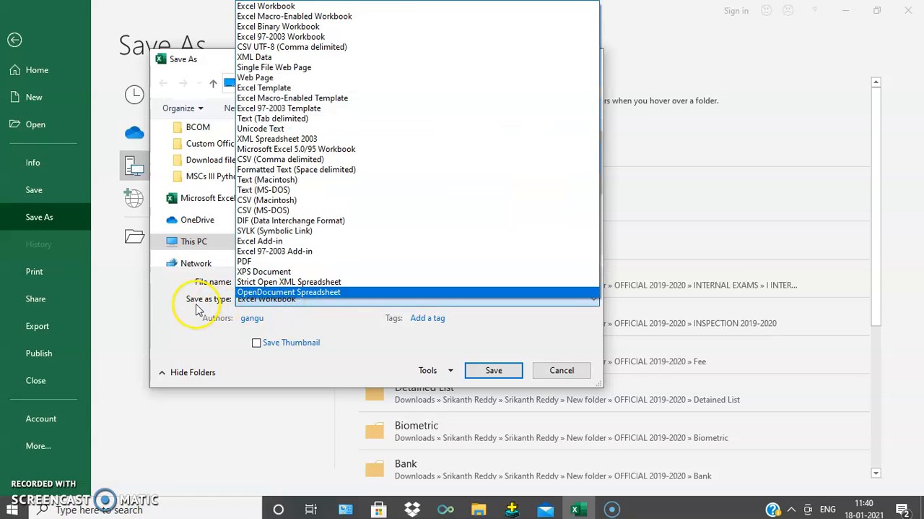
click(275, 314)
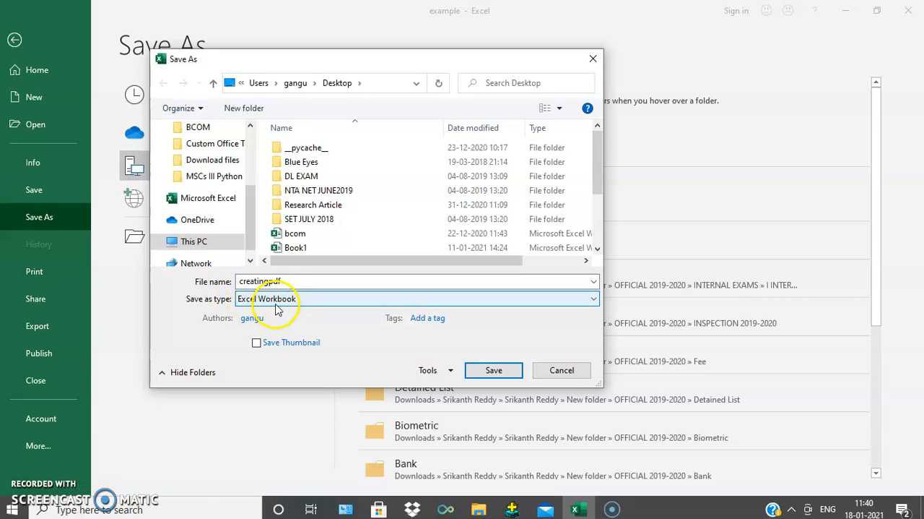
click(320, 302)
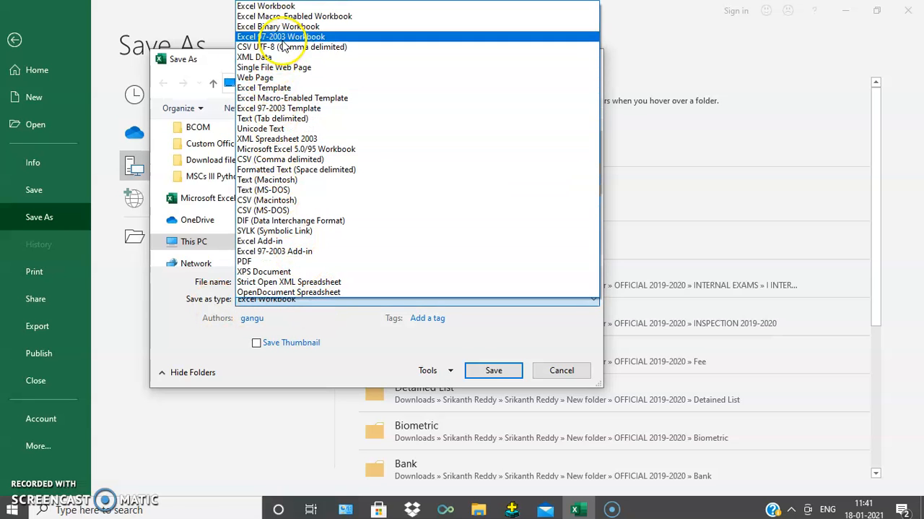
click(271, 262)
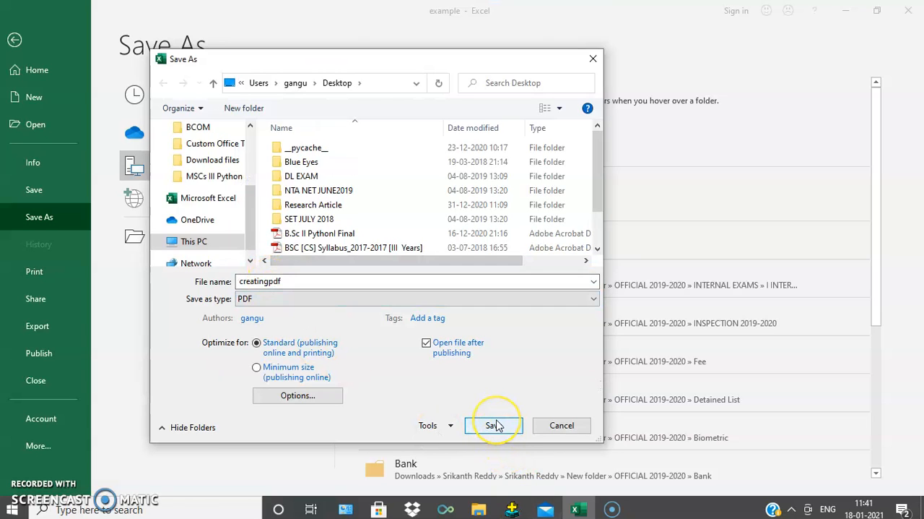
- Review the PDF publishing options without changing them and save creatingpdf as a PDF
click(293, 283)
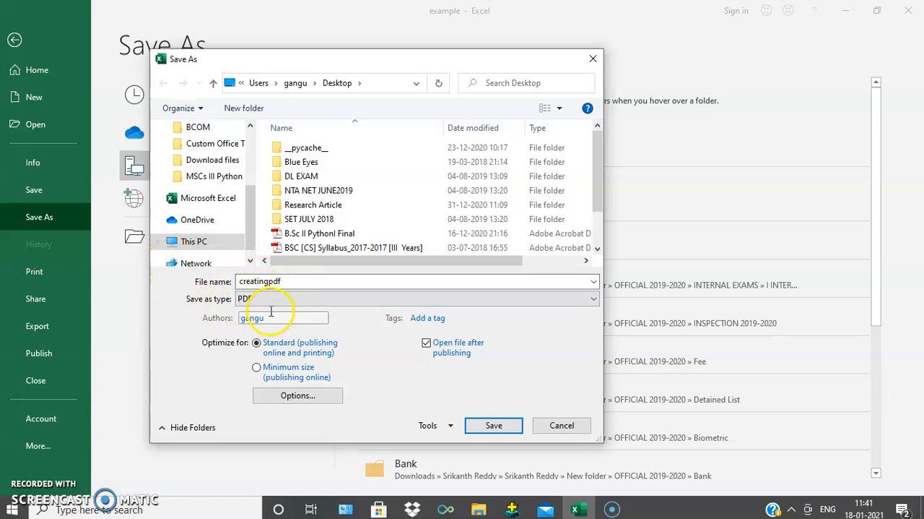
click(298, 396)
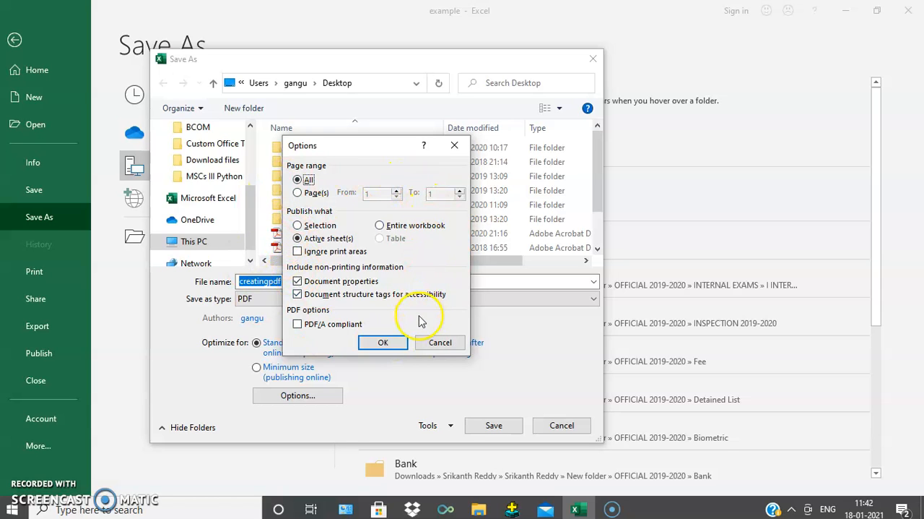
click(445, 344)
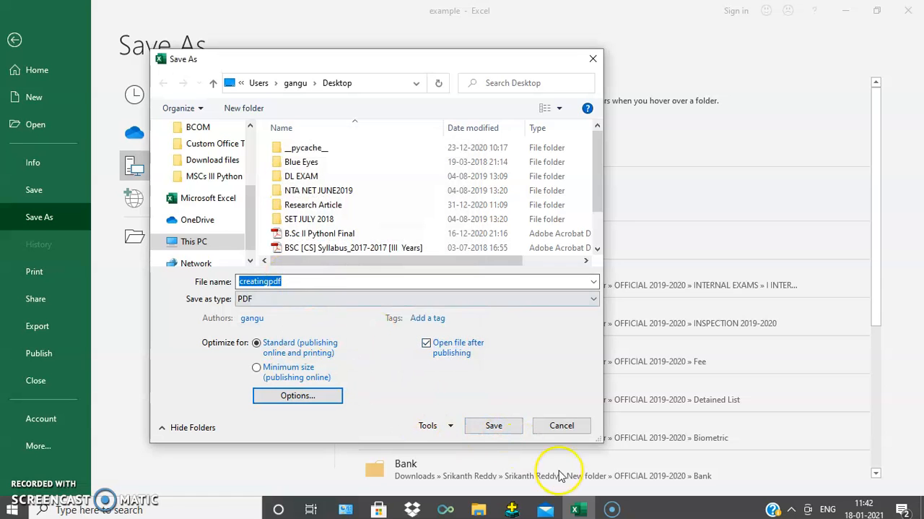
click(494, 426)
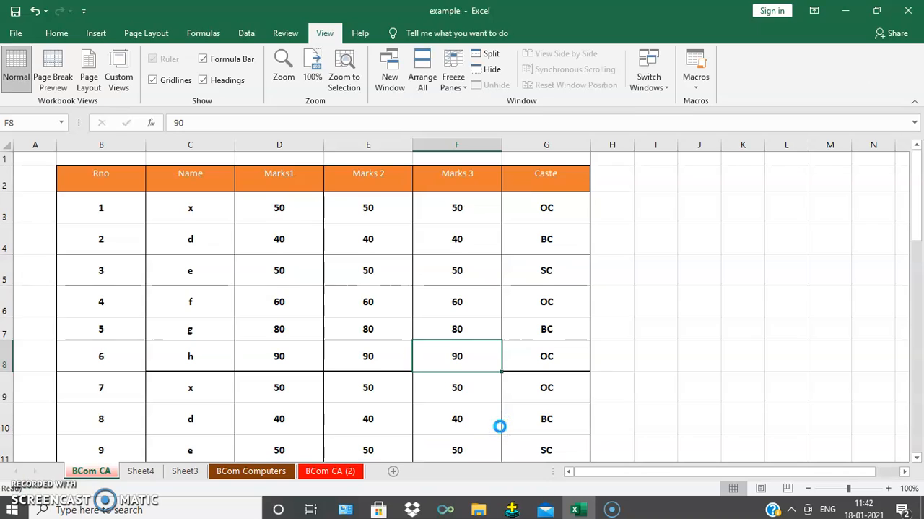
- Open creatingpdf from the desktop in Adobe Reader, look through its pages, and close it to return to the Excel workbook
click(847, 13)
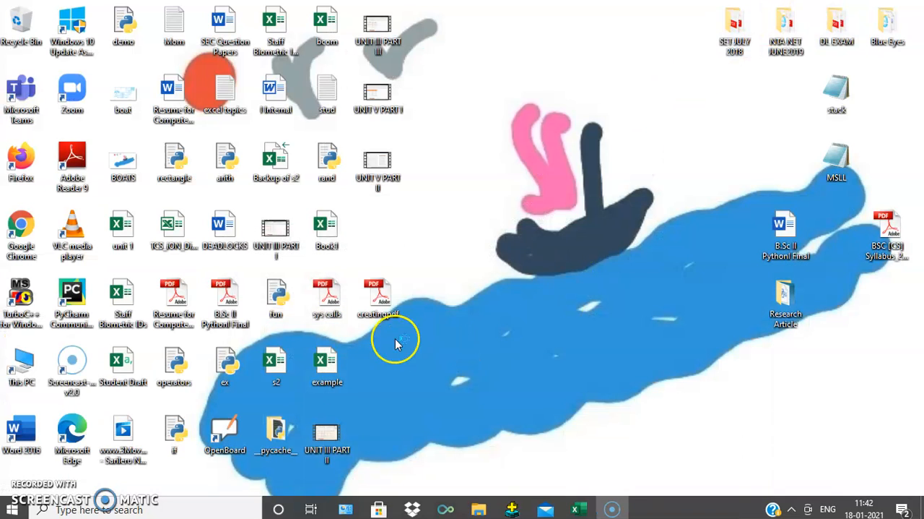
double_click(370, 283)
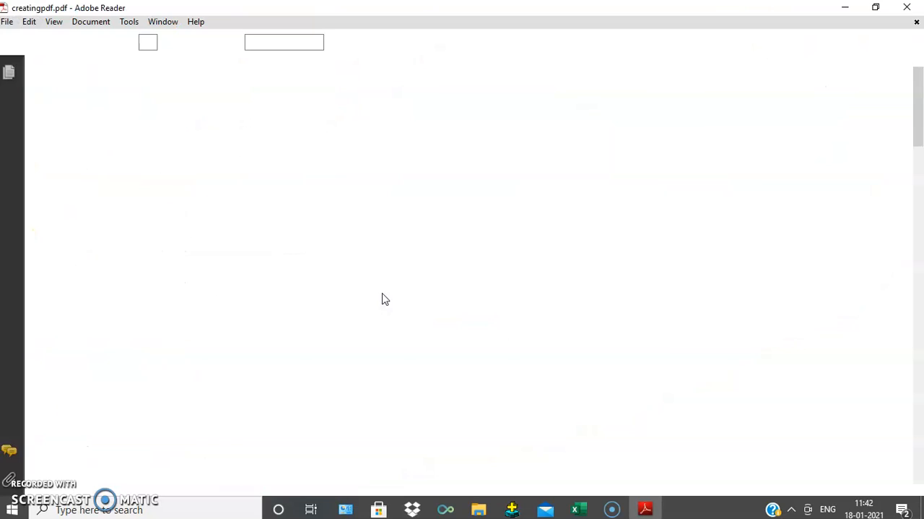
scroll(554, 324, down, 5)
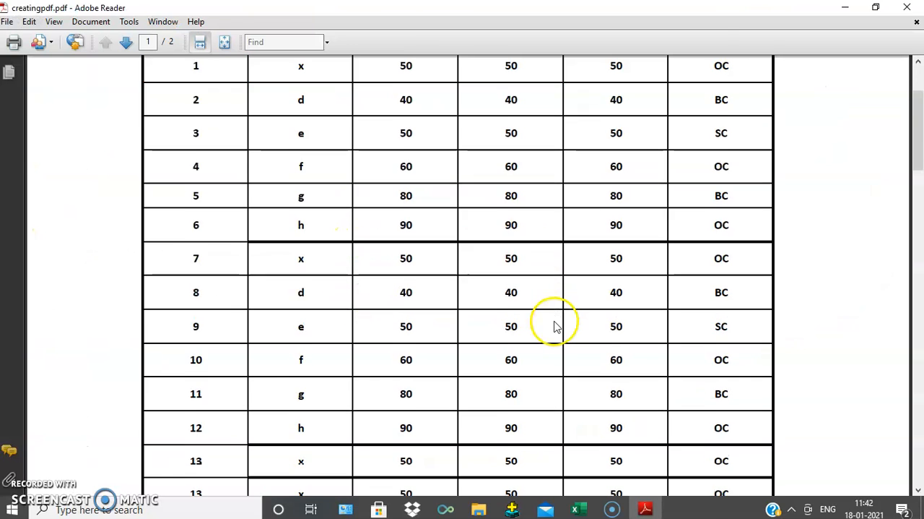
scroll(558, 330, down, 8)
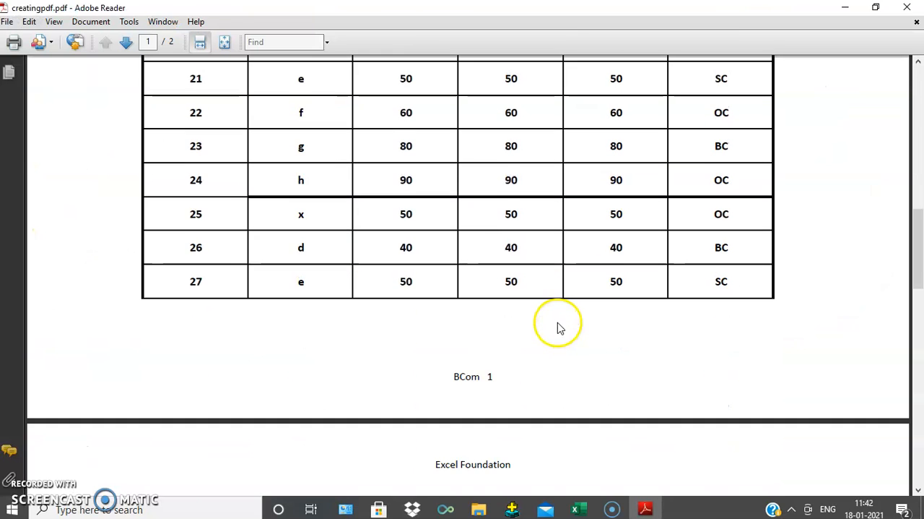
scroll(558, 327, down, 5)
scroll(557, 324, down, 3)
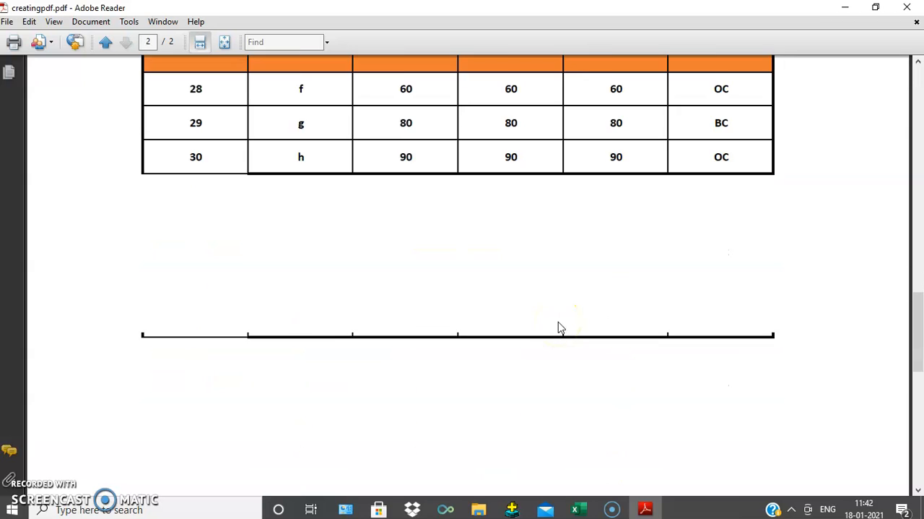
scroll(559, 323, up, 6)
scroll(546, 253, up, 5)
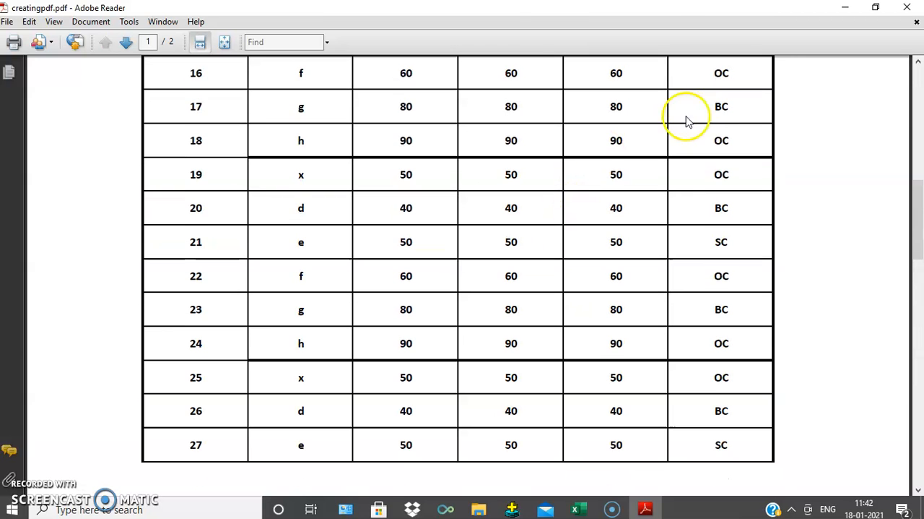
click(906, 7)
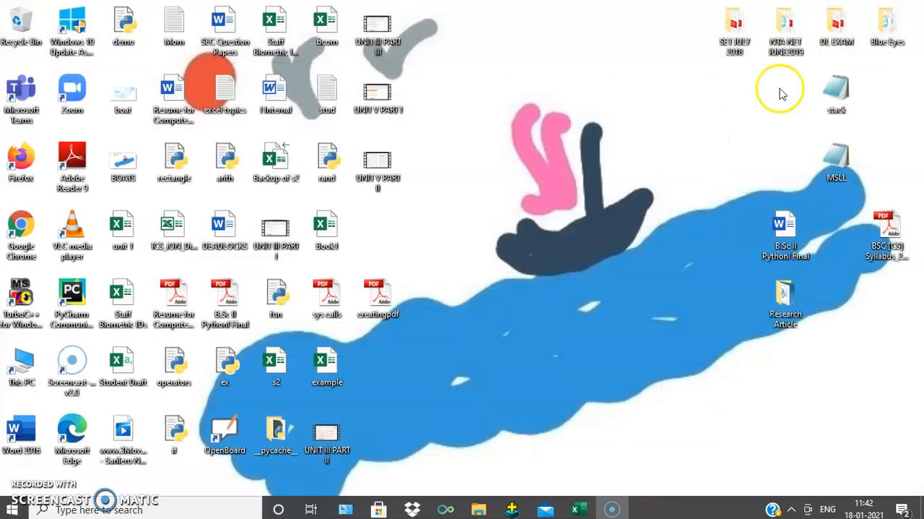
click(587, 509)
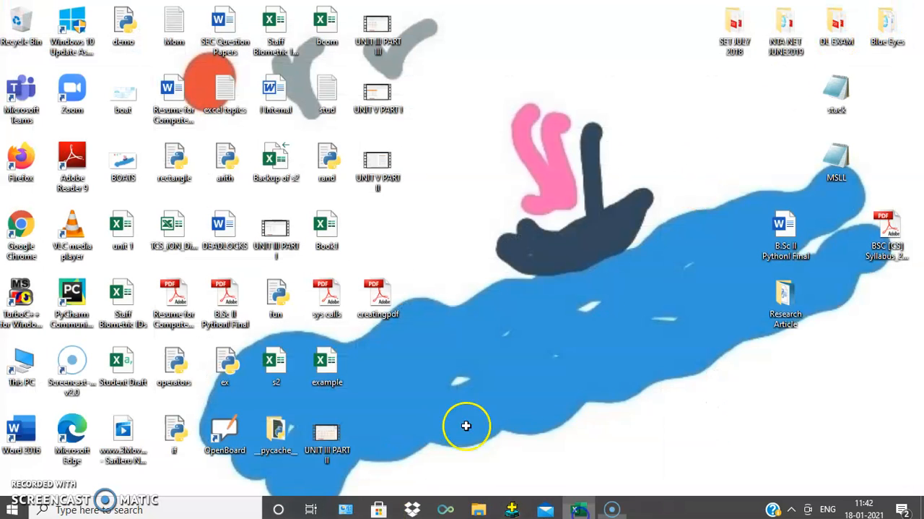